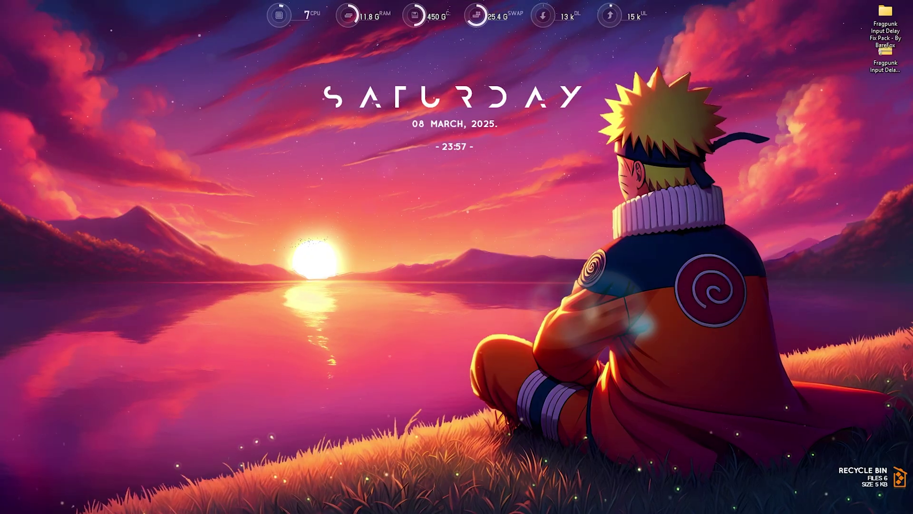
Open the Windows Game Bar settings, continue to the related graphics page and expand its advanced graphics settings.
key(super)
text(settings)
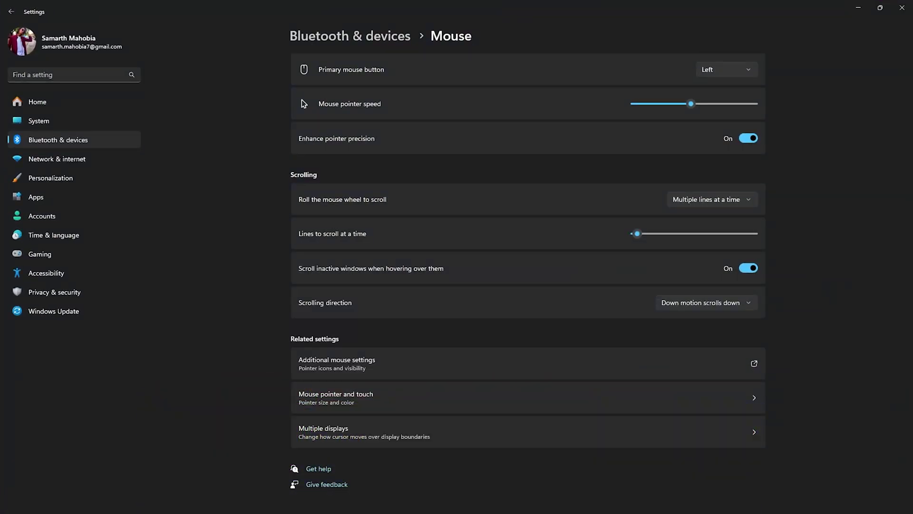
click(57, 254)
click(363, 72)
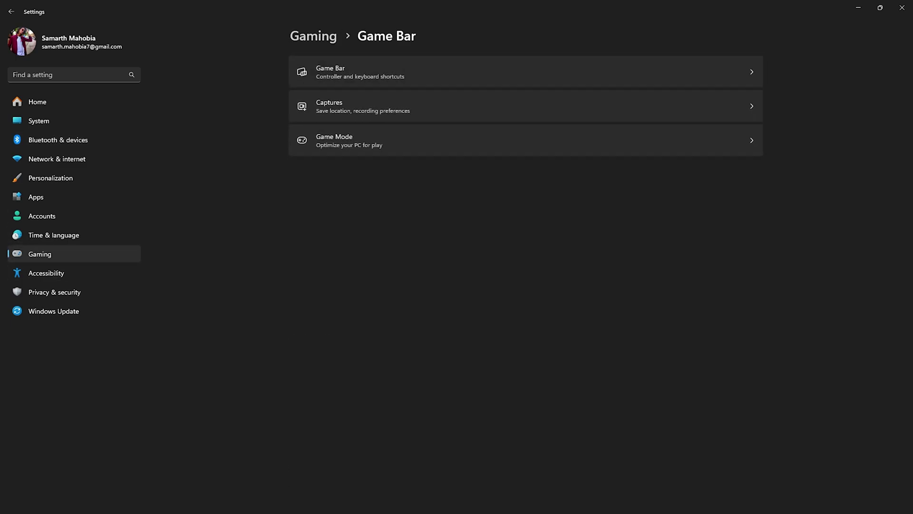
click(749, 70)
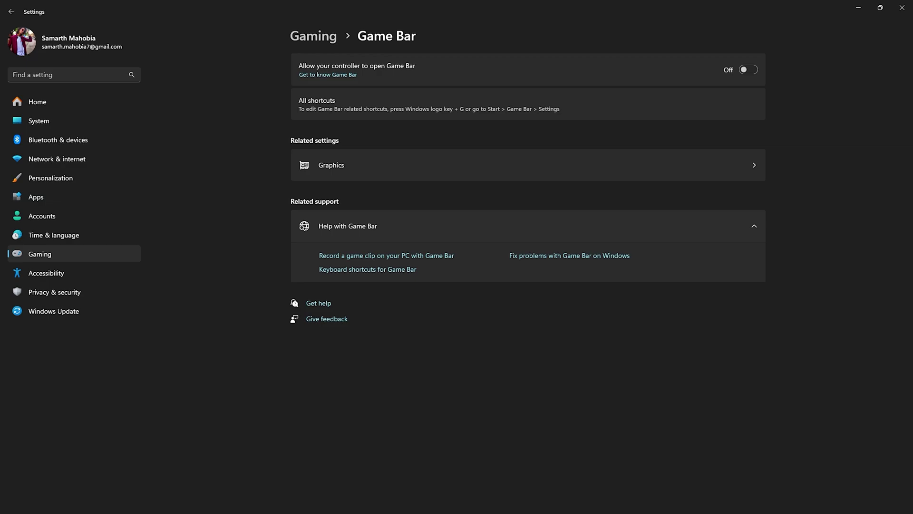
click(527, 165)
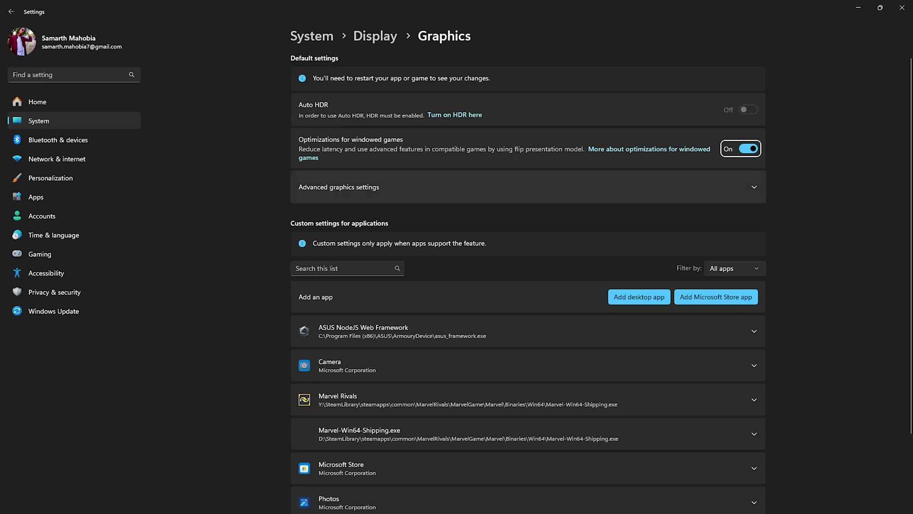
click(754, 187)
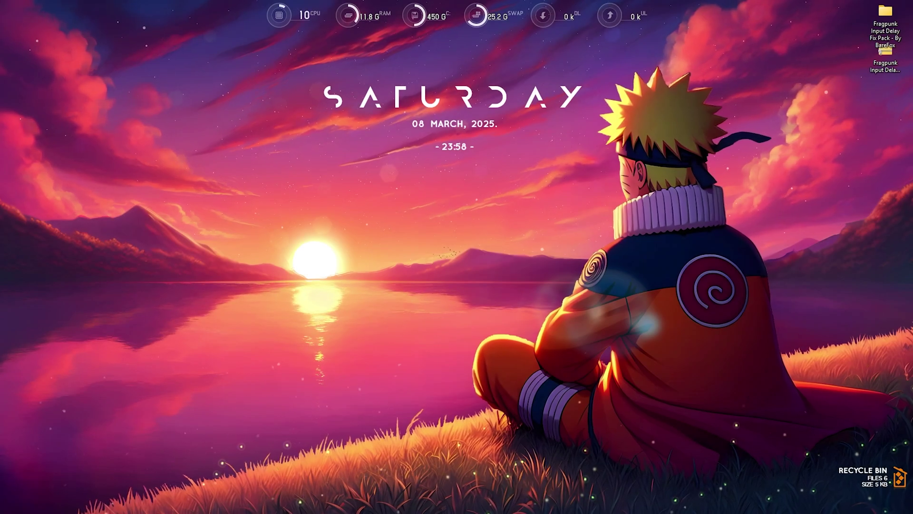
Open the Windows mouse settings and bring up the pointer options in the additional mouse properties.
key(super)
text(mouse)
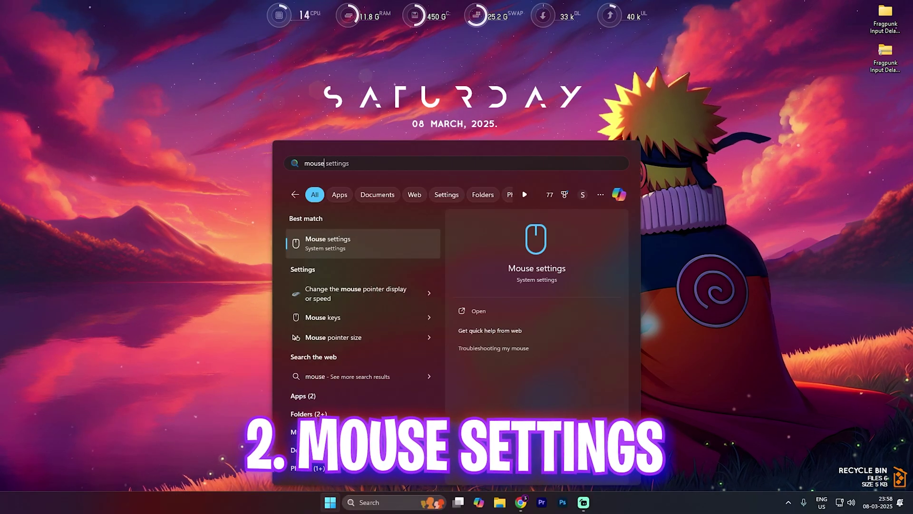
key(Return)
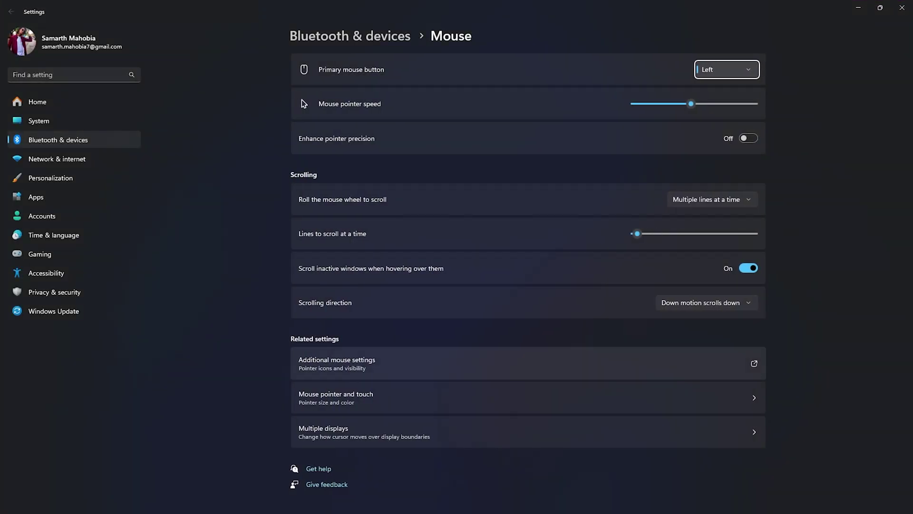
click(527, 363)
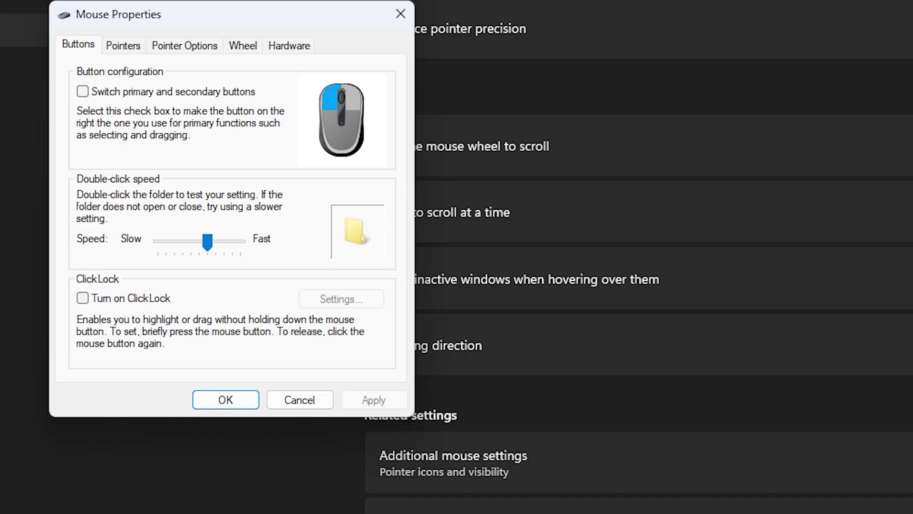
click(185, 45)
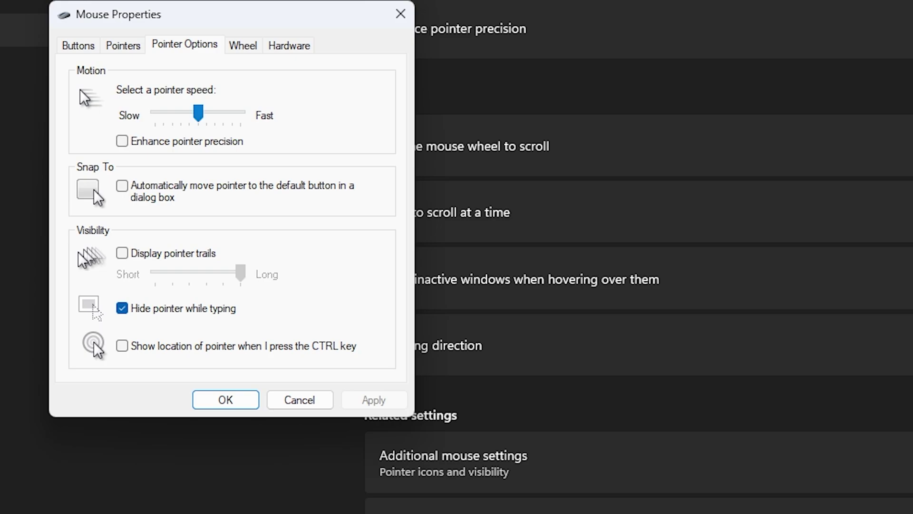
Make sure Enhance pointer precision is turned off and apply the mouse properties.
click(123, 142)
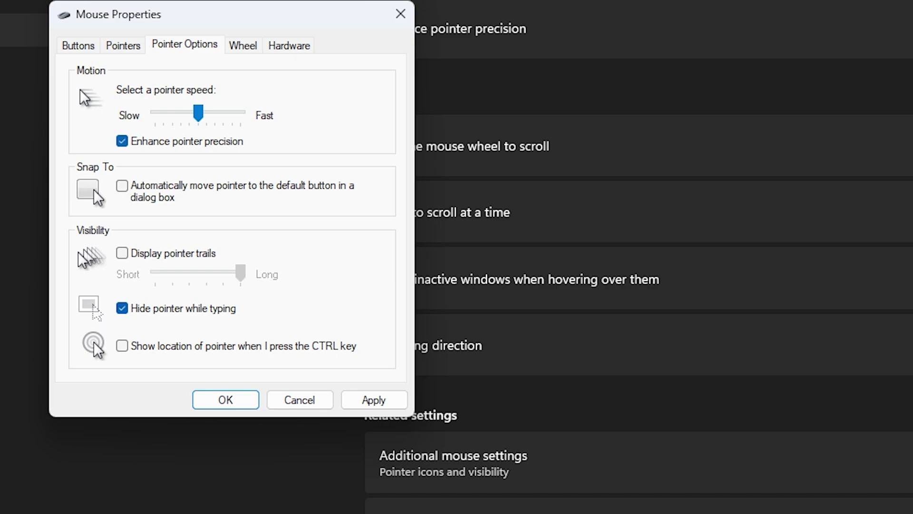
click(122, 141)
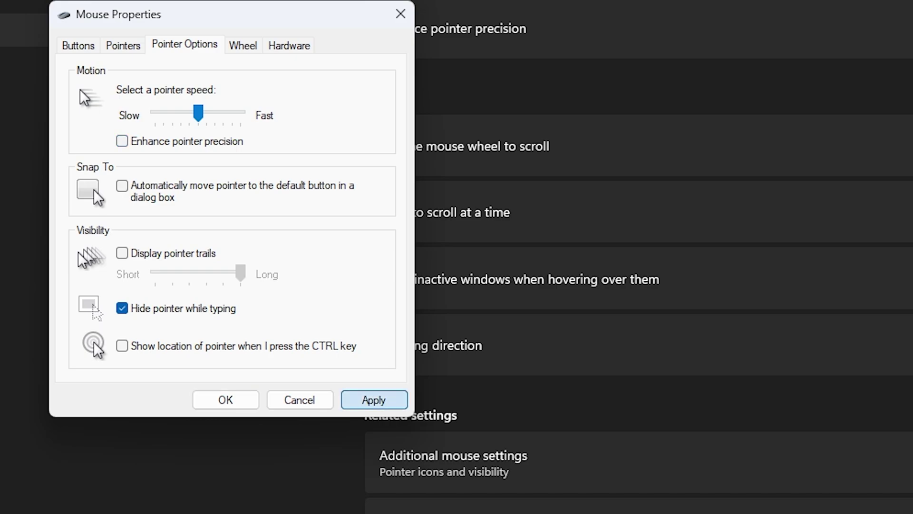
click(373, 399)
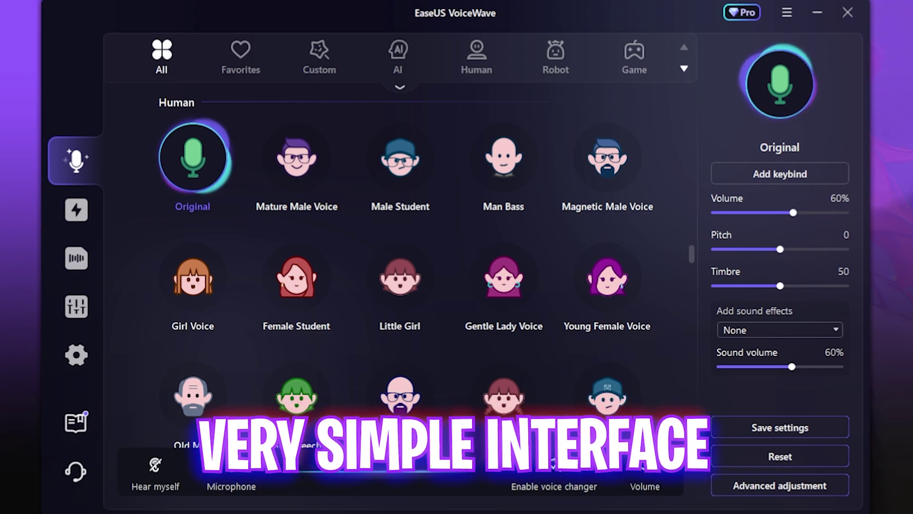
Switch to EaseUS VoiceWave and look at its built-in soundboard with the Christmas sounds.
mouse_move(163, 129)
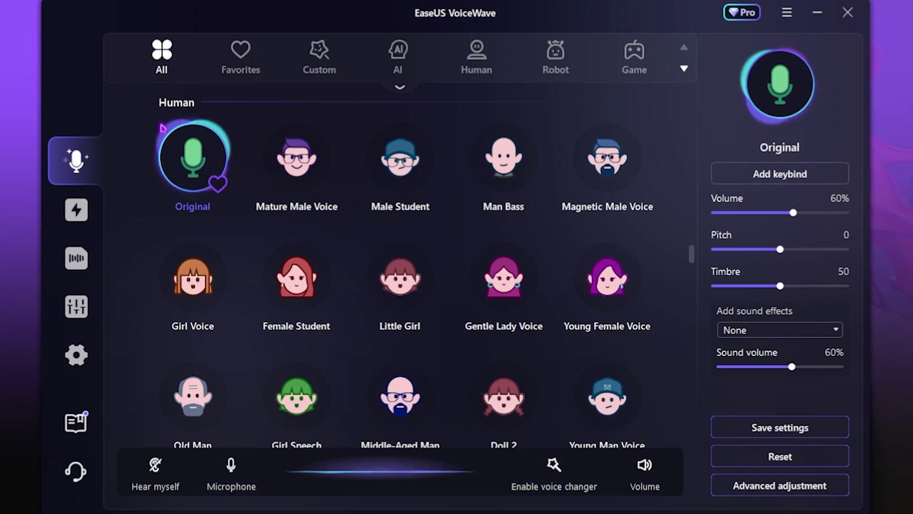
click(81, 212)
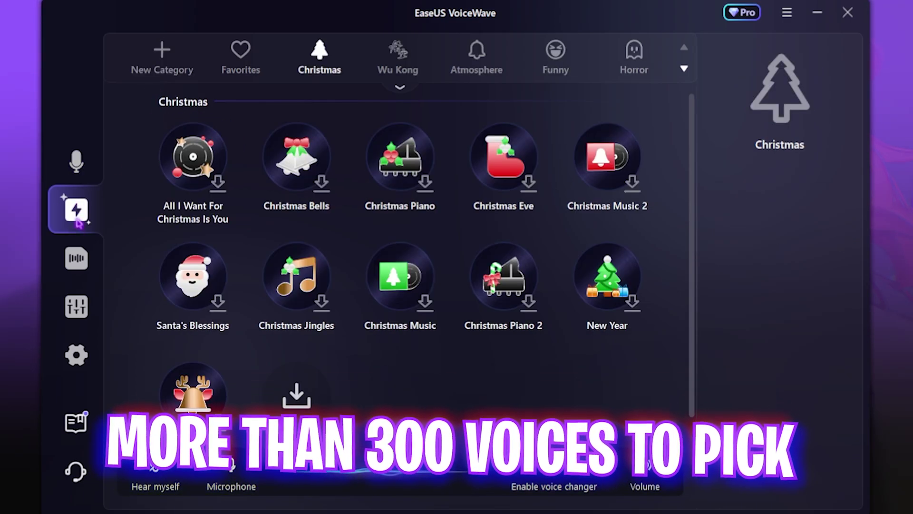
click(80, 259)
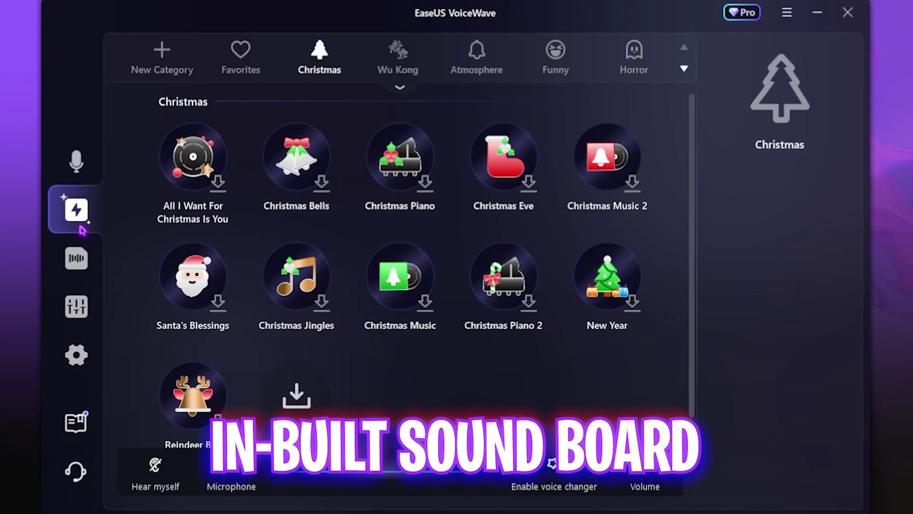
Return to the voice changer and select the Schoolgirl voice from the AI category.
click(80, 166)
click(394, 76)
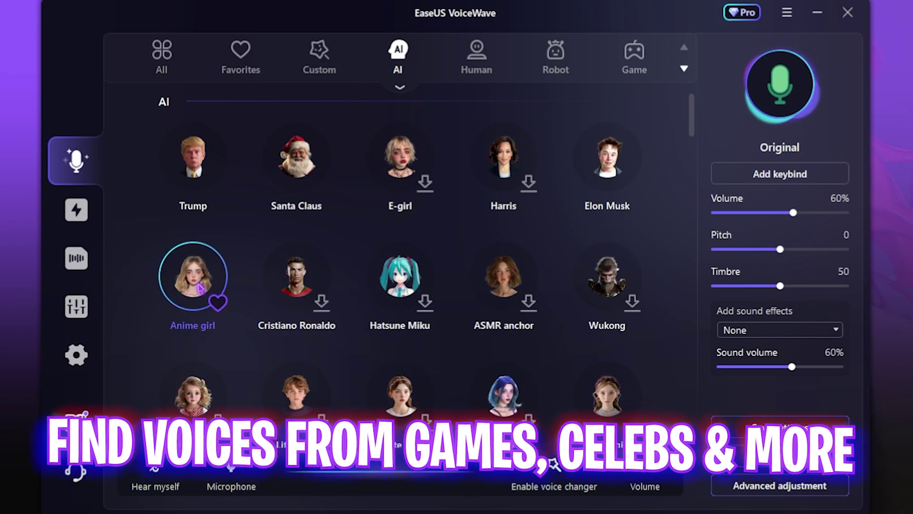
scroll(594, 277, down, 2)
click(594, 277)
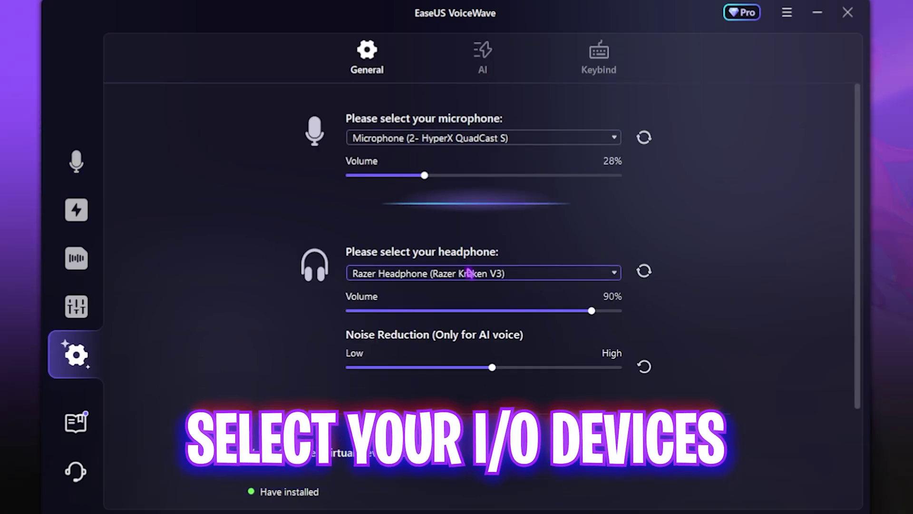
Review VoiceWave's AI Smooth Mode option and its keybind settings.
click(481, 68)
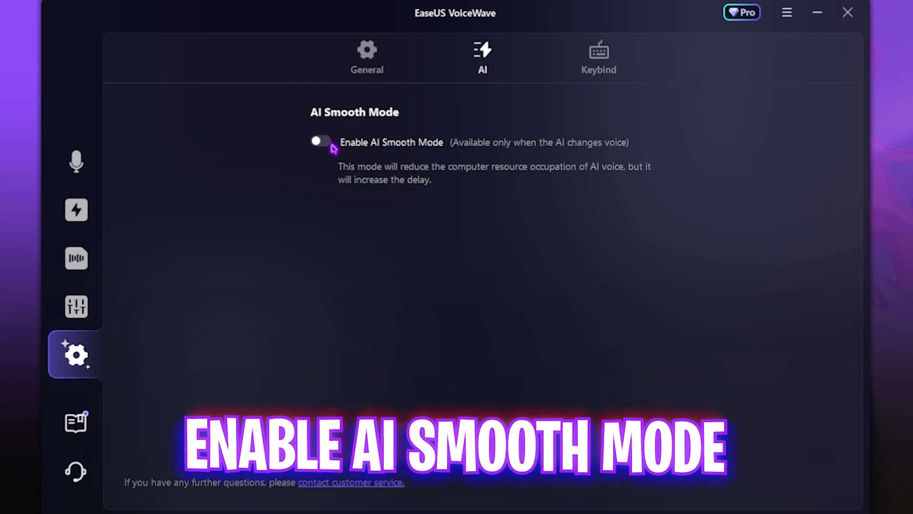
click(609, 55)
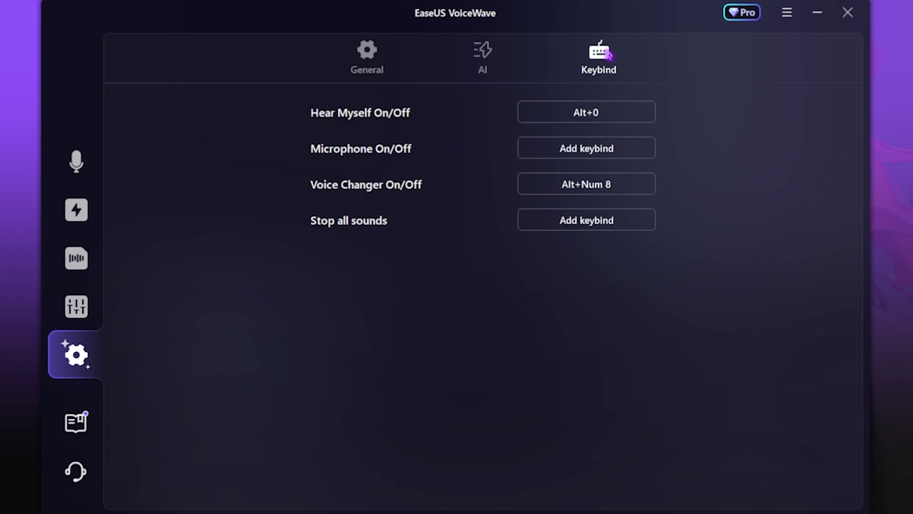
Return to the AI voices and browse through the celebrity, athlete and anime character voices.
click(76, 161)
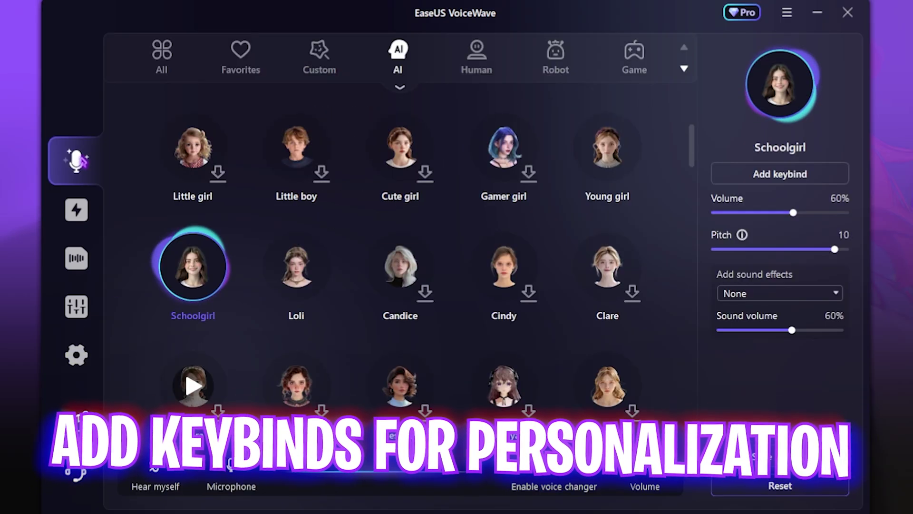
scroll(492, 298, down, 10)
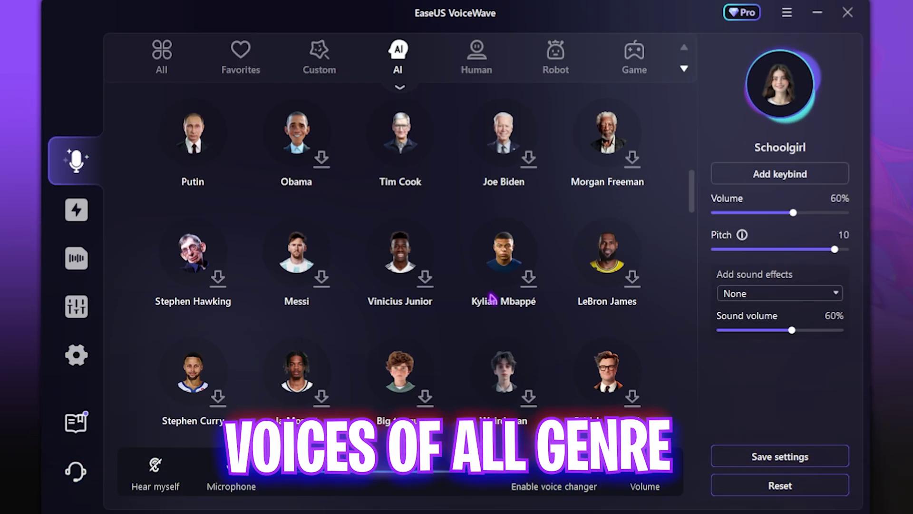
scroll(492, 298, up, 2)
scroll(492, 298, up, 2)
scroll(399, 271, down, 2)
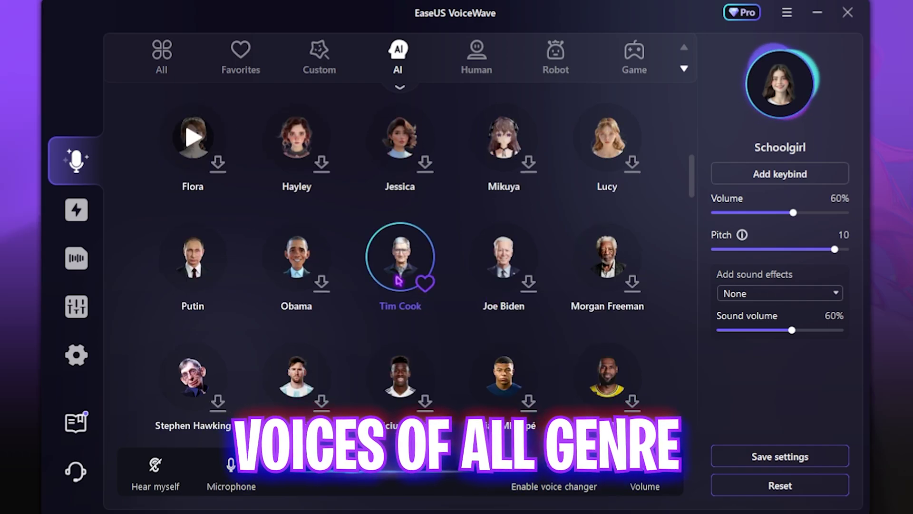
scroll(400, 280, down, 4)
scroll(400, 281, down, 4)
scroll(524, 266, down, 6)
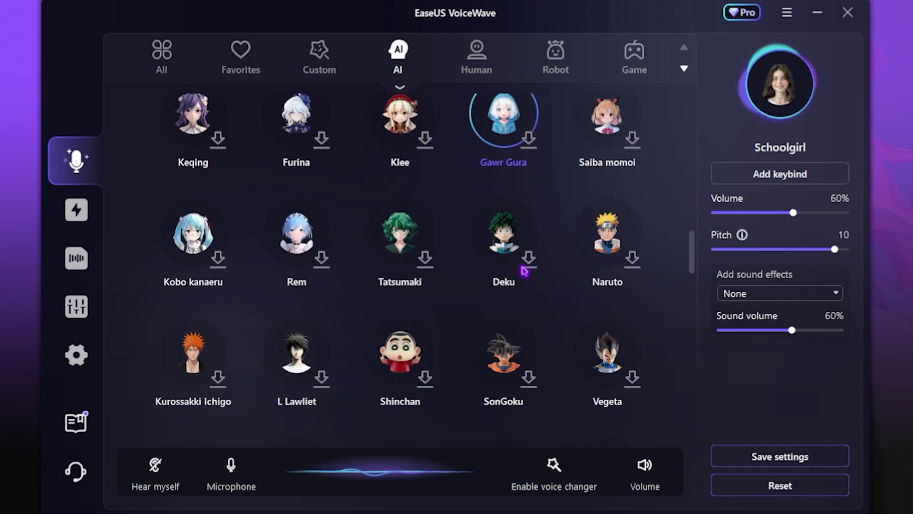
scroll(214, 238, down, 7)
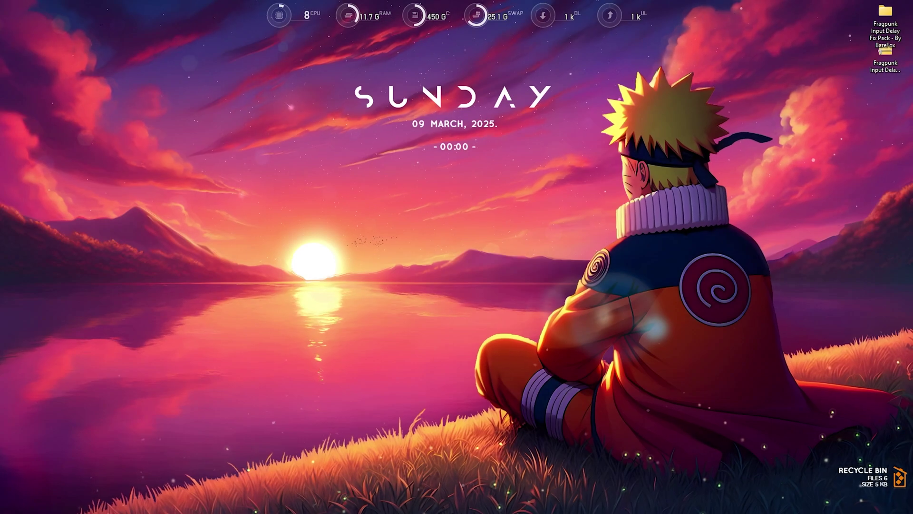
Open Device Manager and expand the System devices category.
key(super)
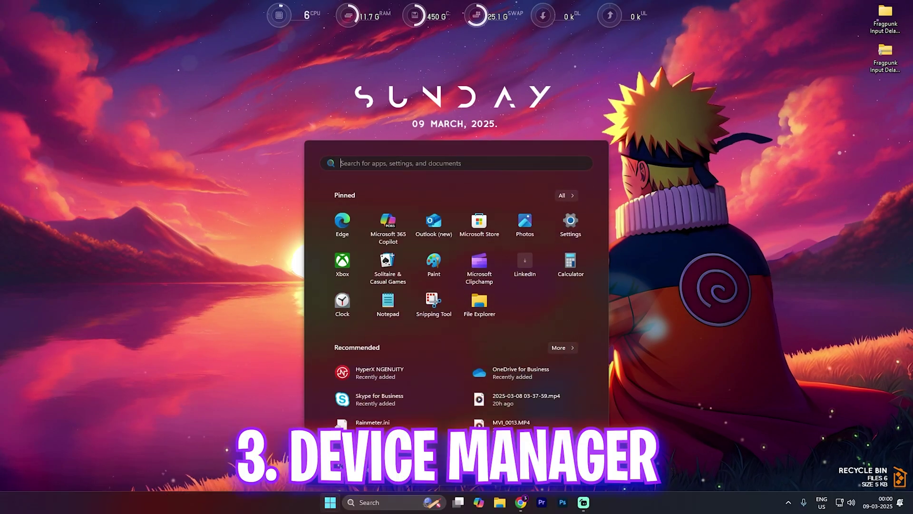
text(dev)
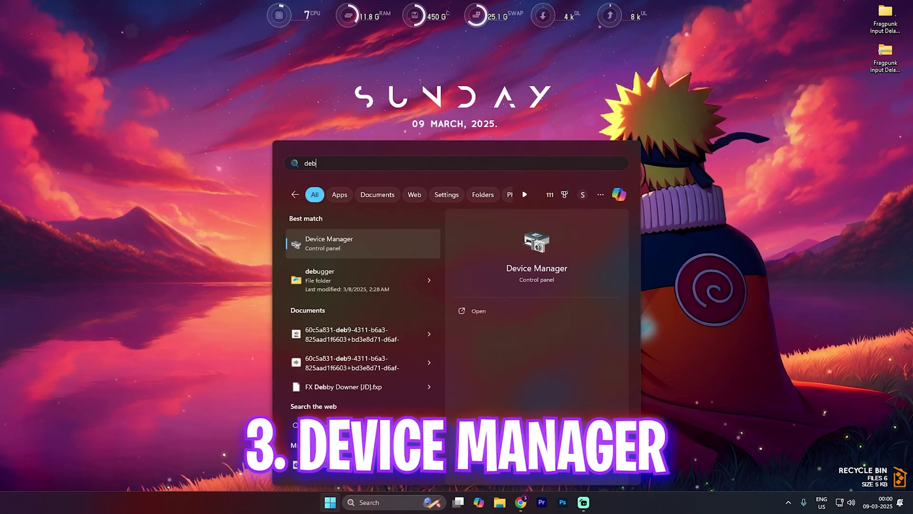
key(Return)
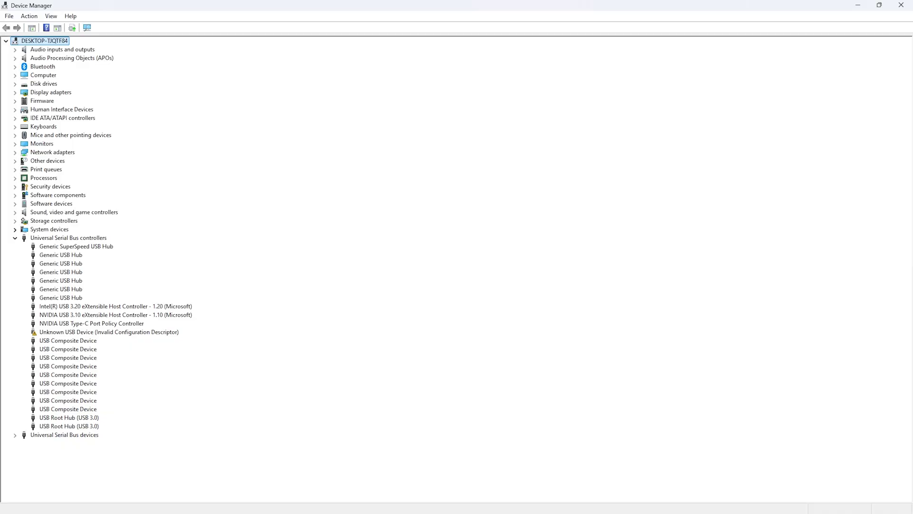
double_click(48, 229)
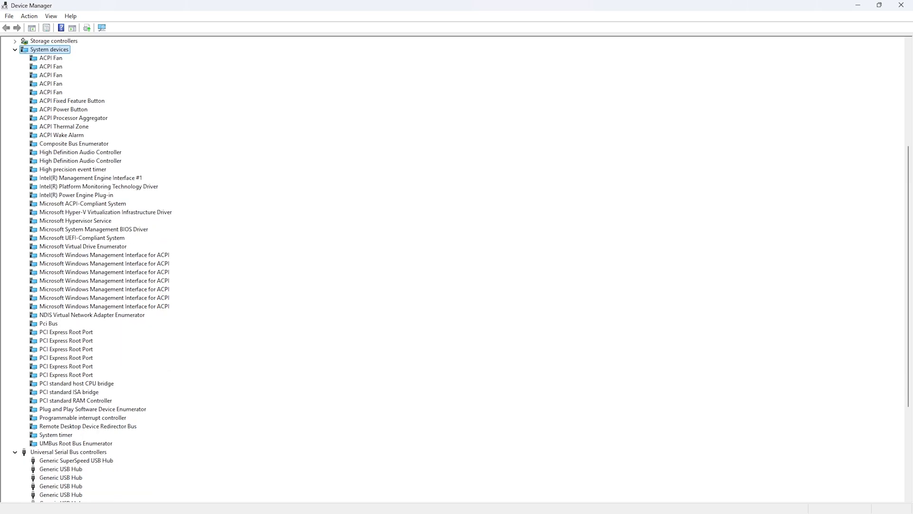
Disable the Composite Bus Enumerator under System devices and confirm.
click(74, 144)
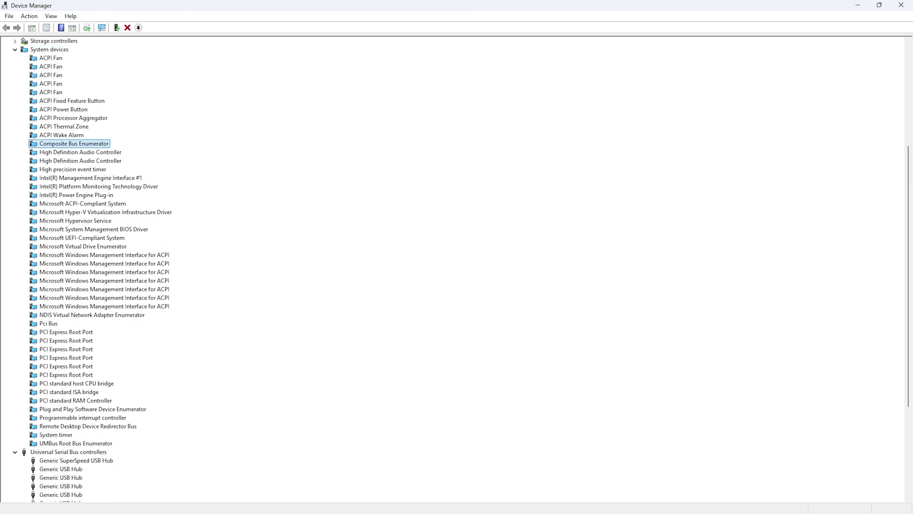
right_click(95, 144)
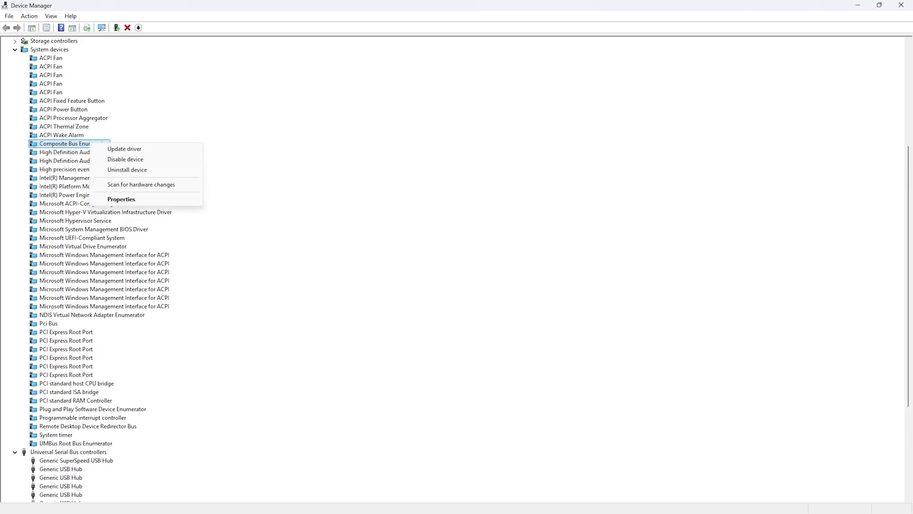
click(124, 160)
click(479, 272)
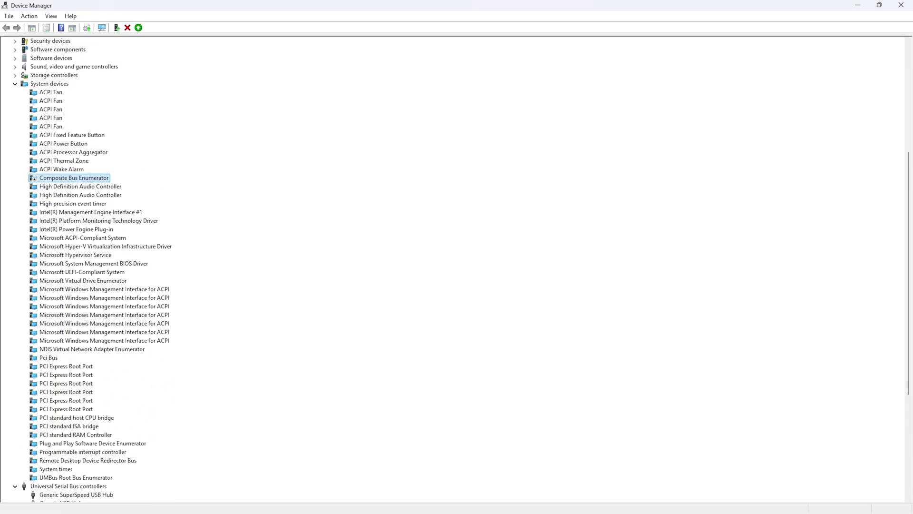
Disable the High precision event timer under System devices and confirm.
click(73, 203)
right_click(77, 204)
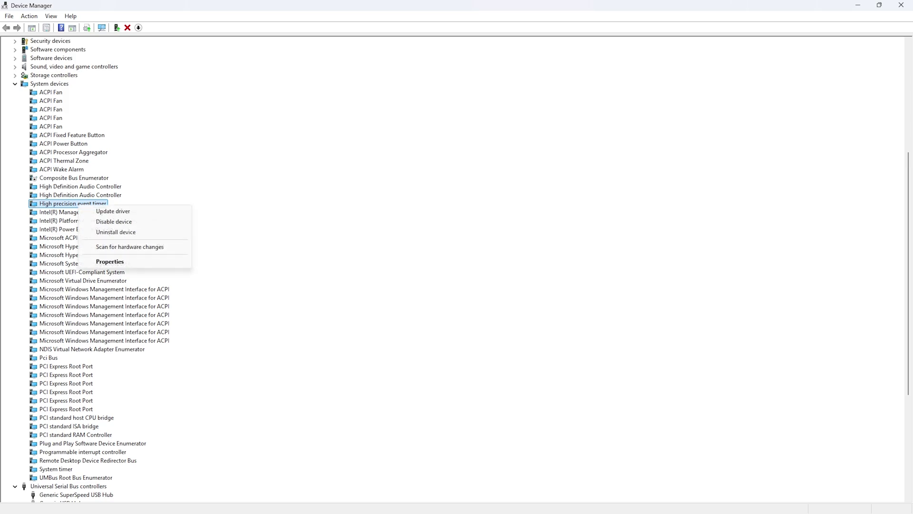
click(114, 221)
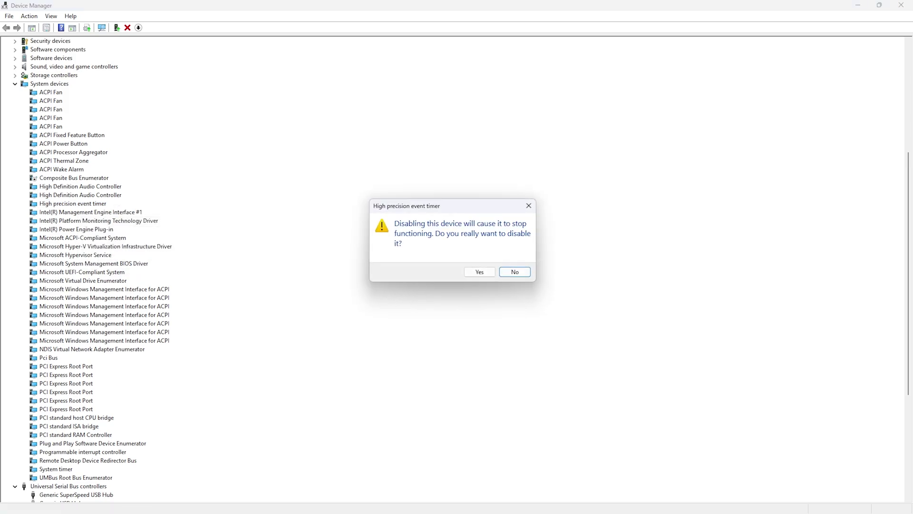
click(479, 272)
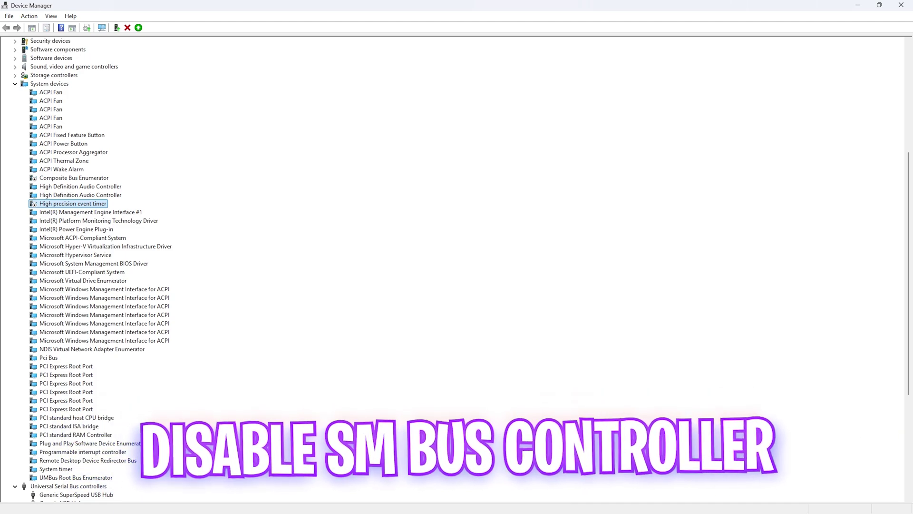
scroll(95, 266, down, 7)
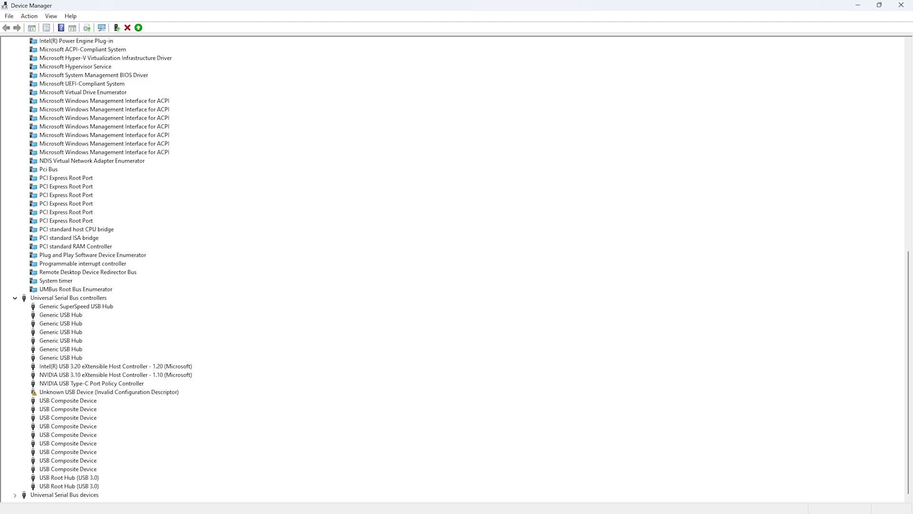
Check the power management settings of the first Generic USB Hub under Universal Serial Bus controllers and accept them.
click(57, 314)
right_click(57, 314)
click(89, 372)
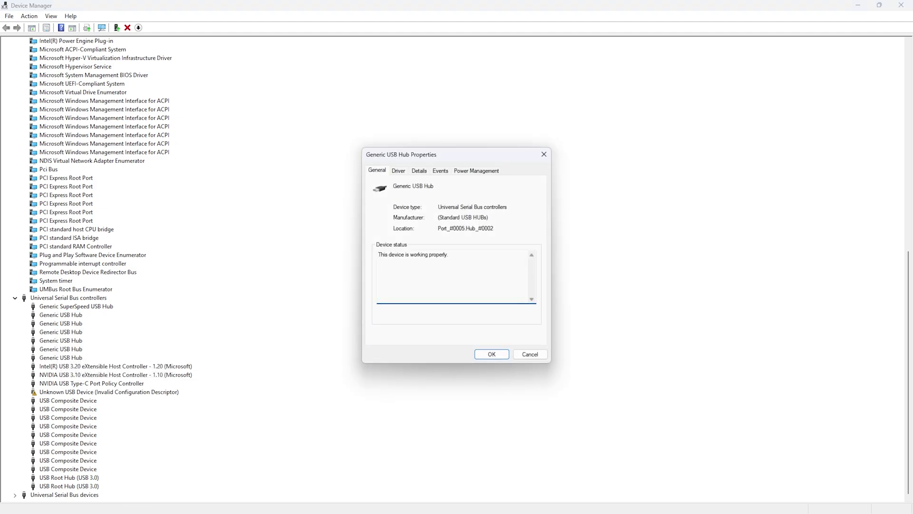
click(477, 171)
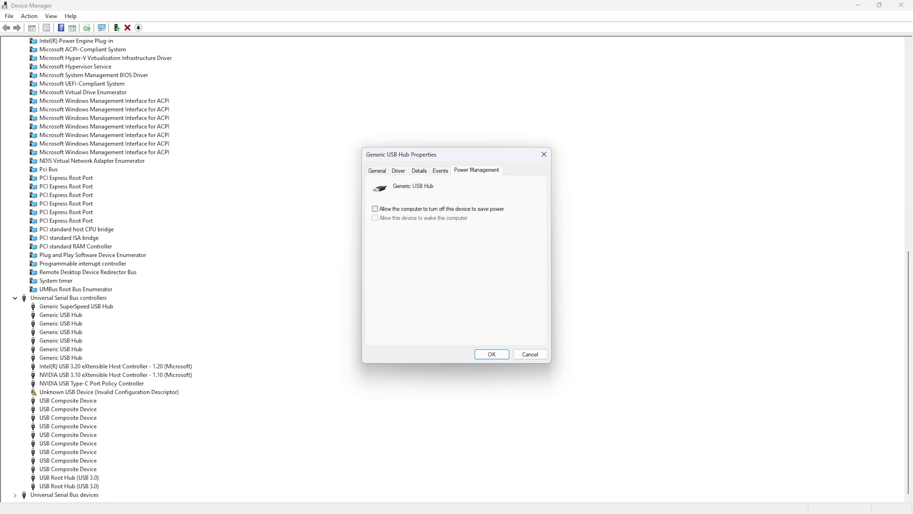
click(491, 354)
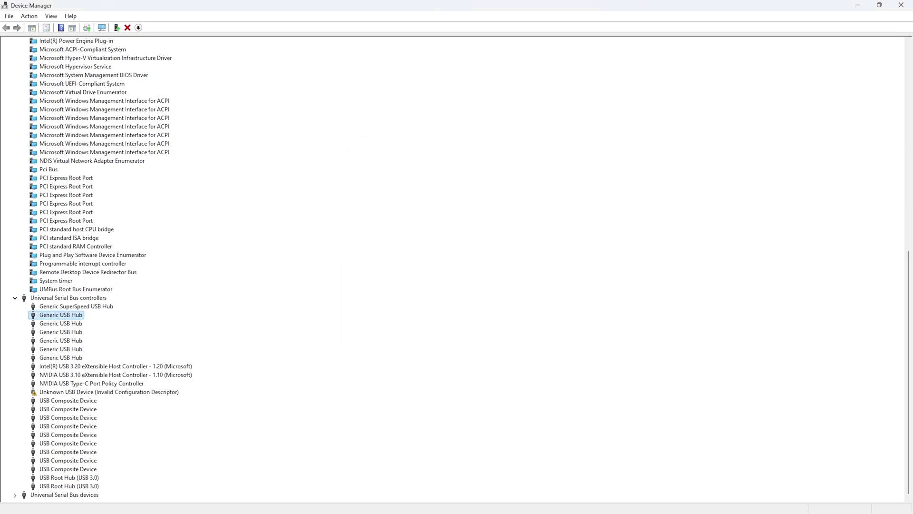
Check the power-saving option of the second and third Generic USB Hubs and accept each.
right_click(67, 323)
click(96, 370)
click(476, 170)
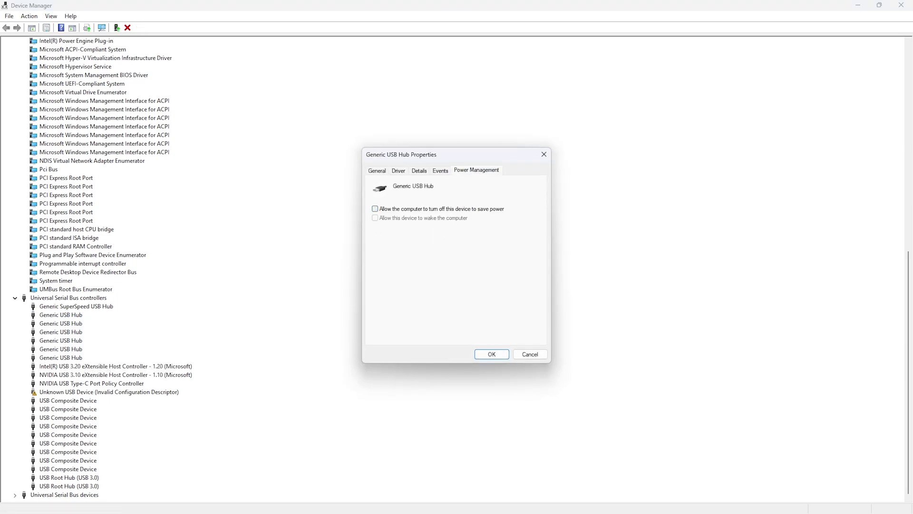
key(Return)
key(Down)
key(shift+F10)
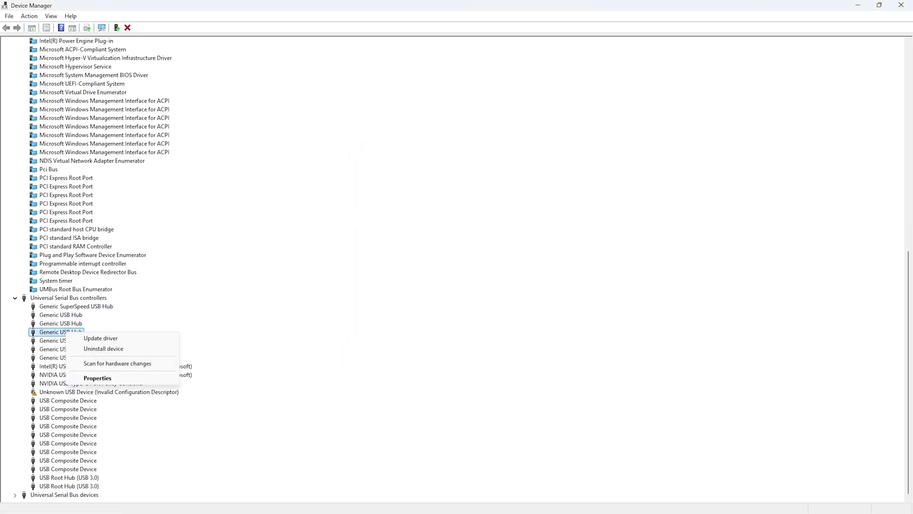
key(Return)
key(ctrl+shift+Tab)
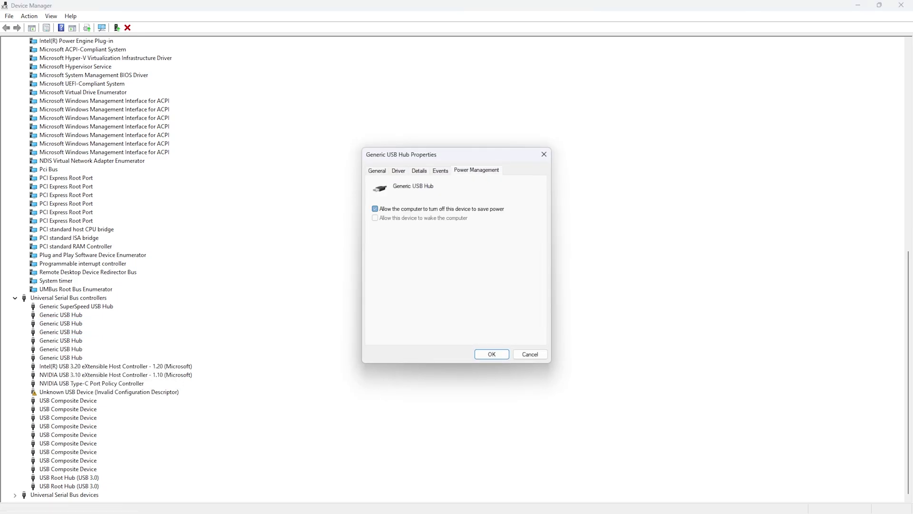
key(Return)
Check the power-saving option of the fourth and fifth Generic USB Hubs and accept each.
key(Down)
key(shift+F10)
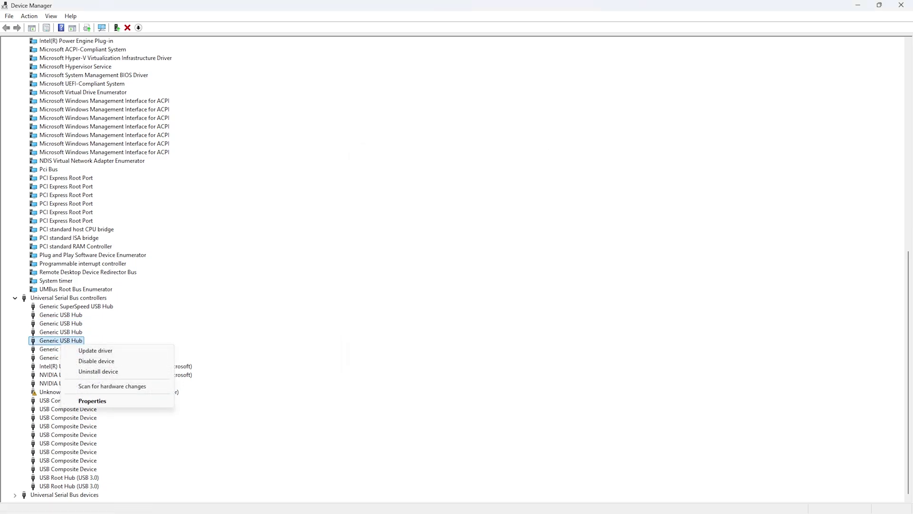
key(Up)
key(Return)
key(ctrl+shift+Tab)
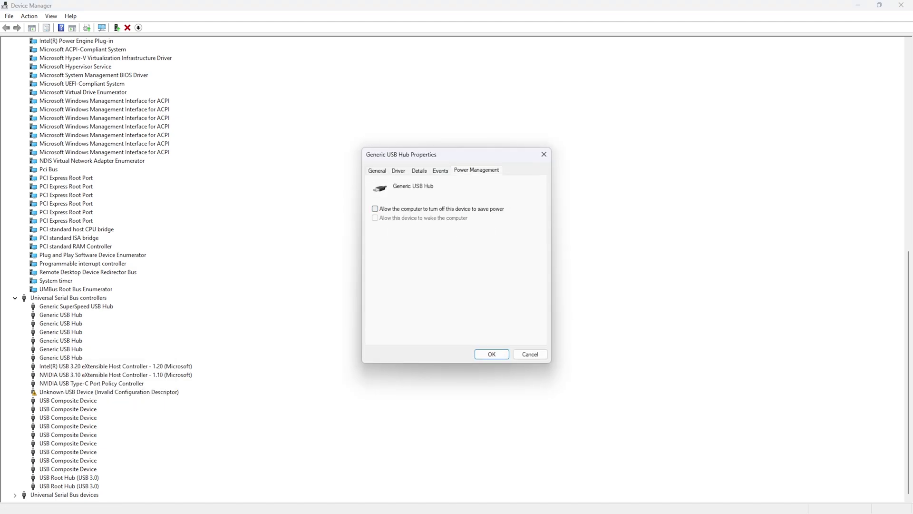
key(Return)
key(Down)
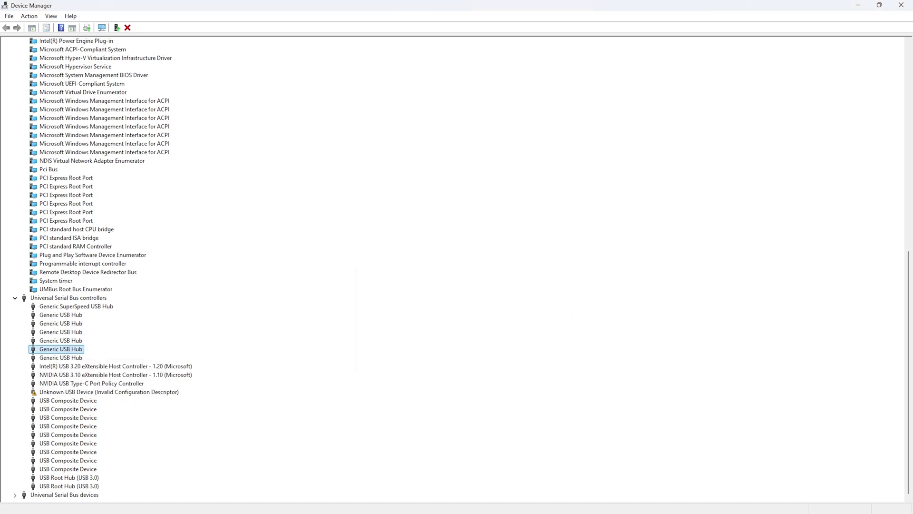
key(shift+F10)
key(Up)
key(Return)
key(ctrl+shift+Tab)
key(Return)
Stop the computer from turning off the last Generic USB Hub to save power and confirm.
key(Down)
key(shift+F10)
key(Up)
key(Return)
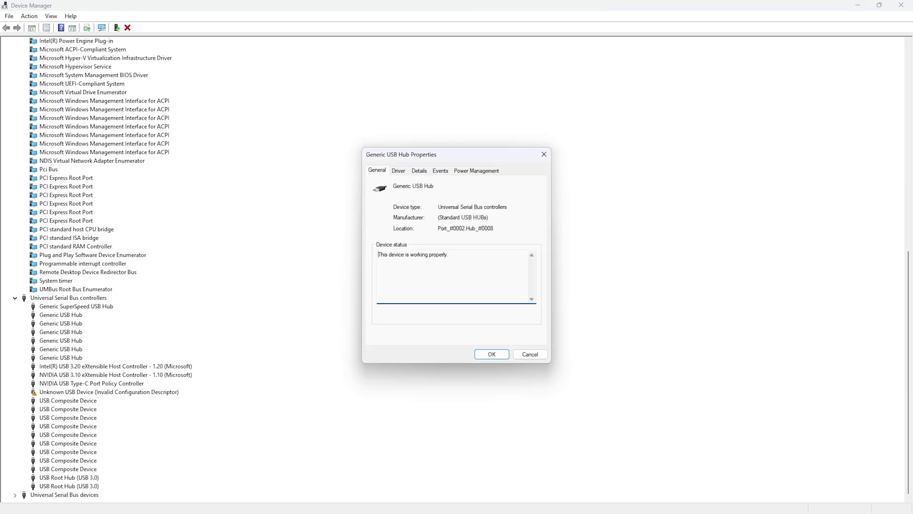
key(ctrl+shift+Tab)
key(Tab)
key(space)
key(Return)
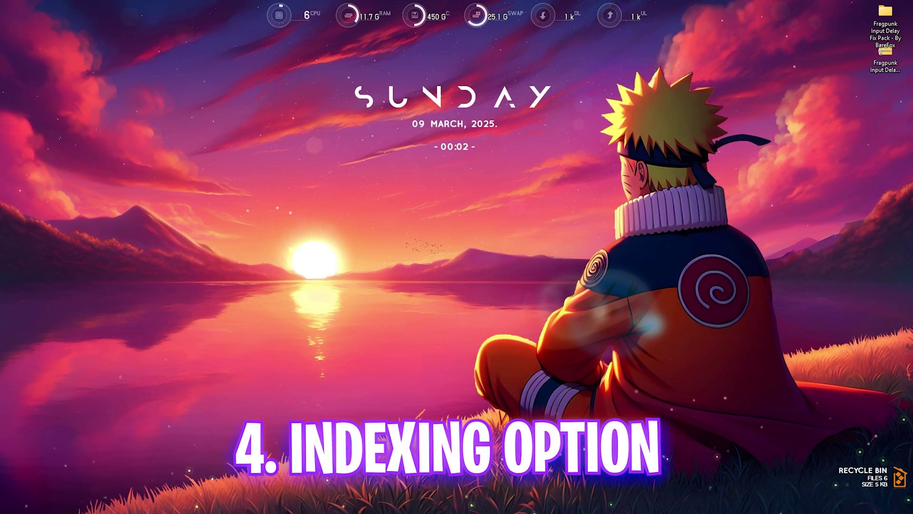
Open Indexing Options and rebuild the search index from the advanced options, confirming the rebuild.
key(super)
text(inde)
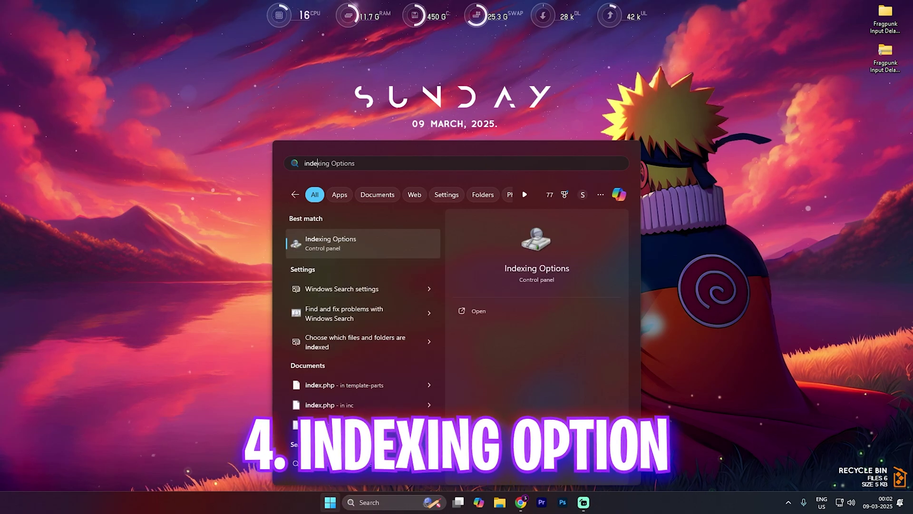
key(Return)
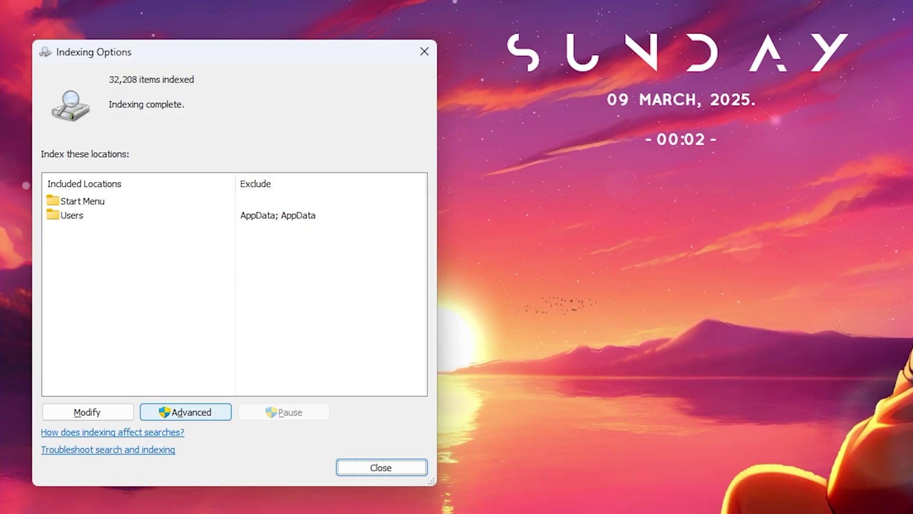
click(186, 412)
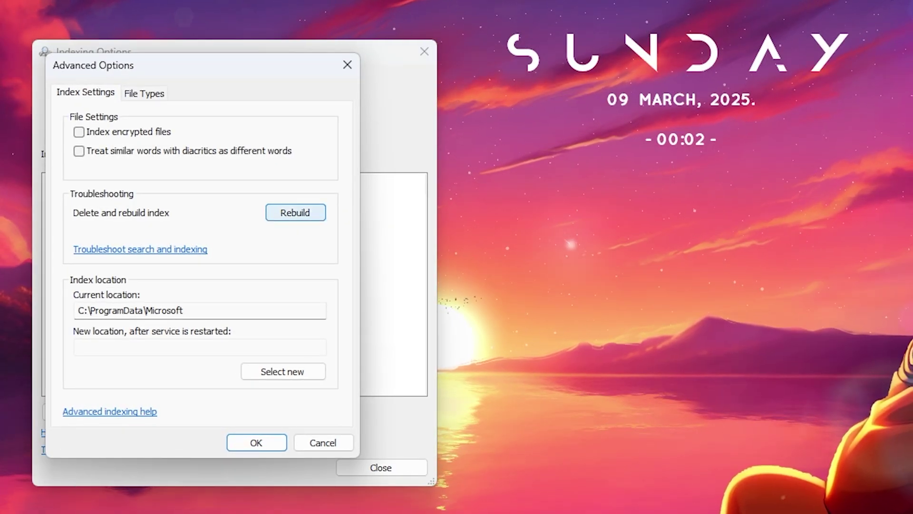
click(295, 213)
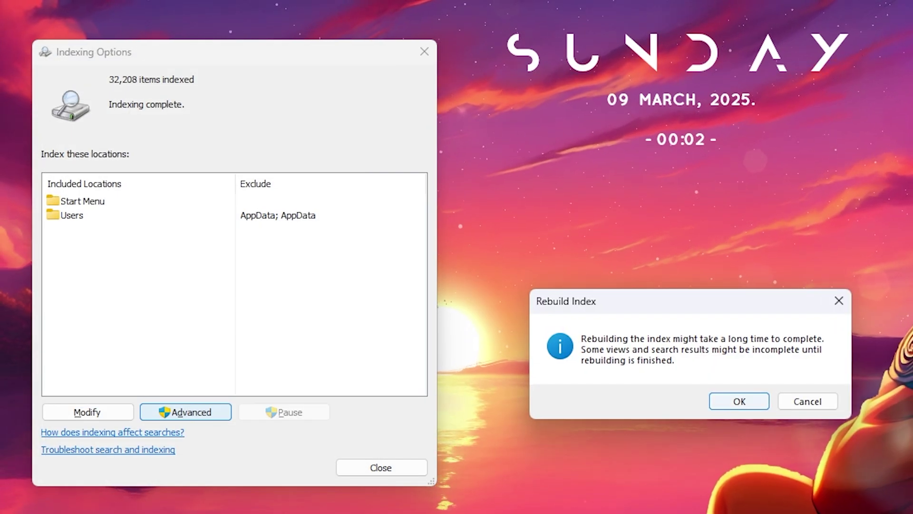
click(739, 400)
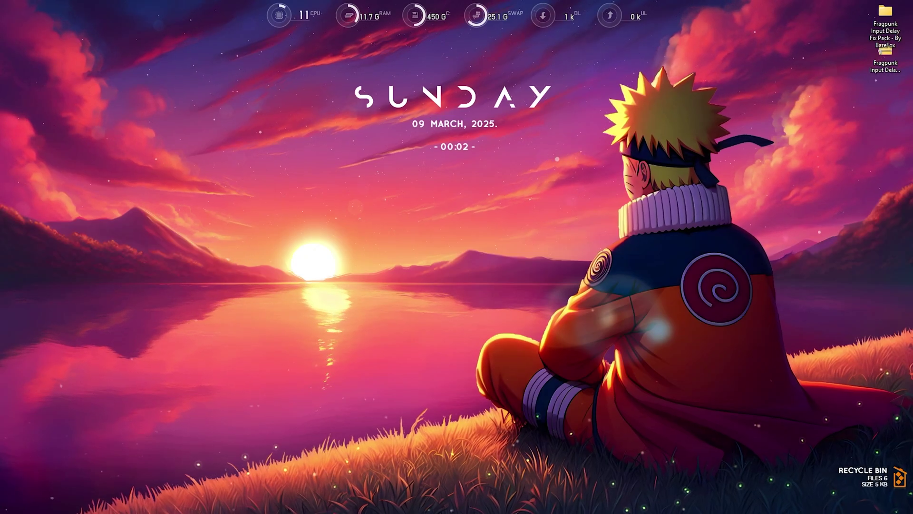
Create a restore point described as "ID" with Local Disk (C:) selected, and close System Properties.
key(super)
text(crea)
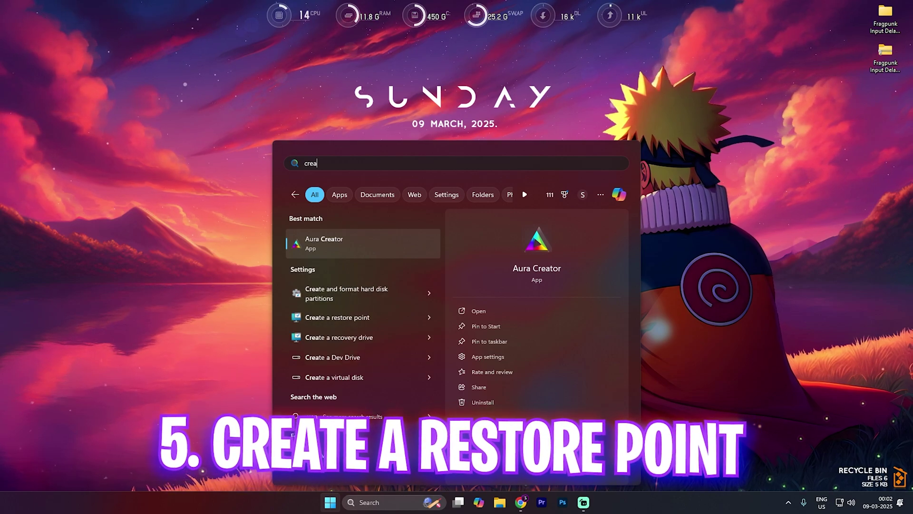
key(Down)
key(Down)
key(Return)
scroll(183, 314, down, 1)
click(111, 328)
click(293, 401)
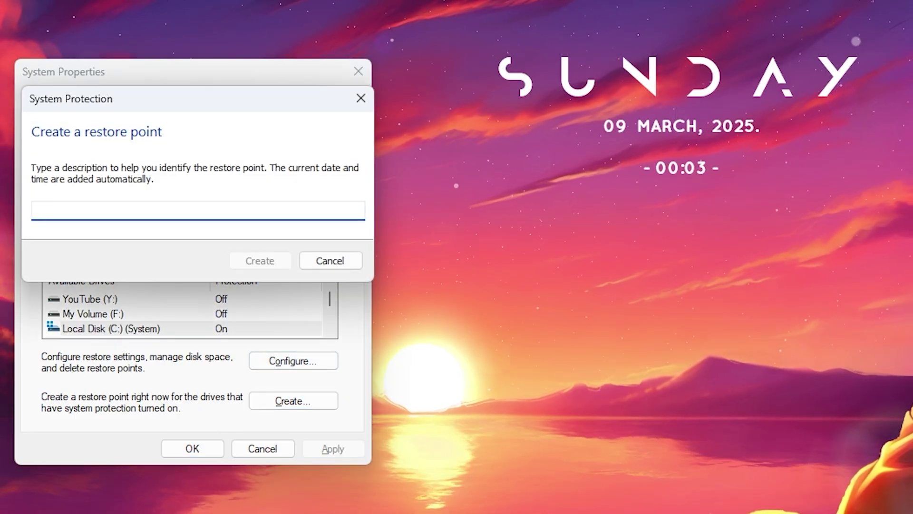
text(ID)
key(Return)
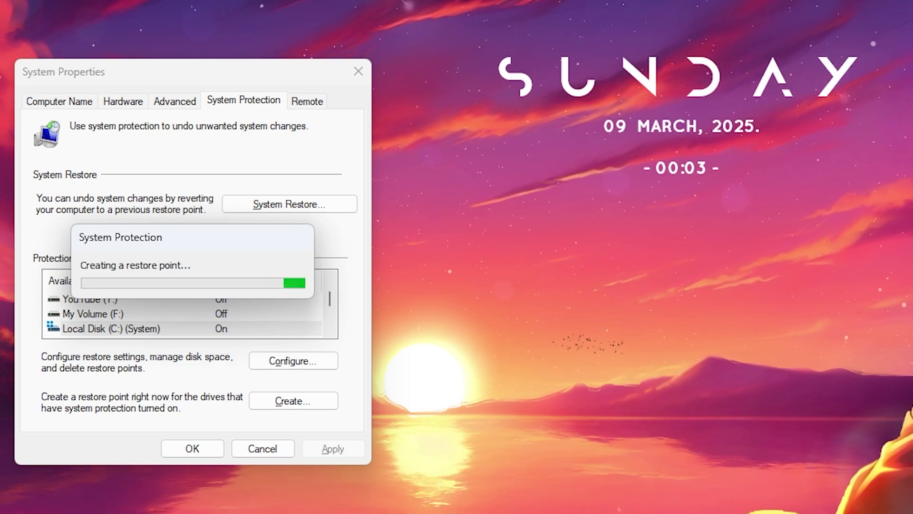
click(299, 275)
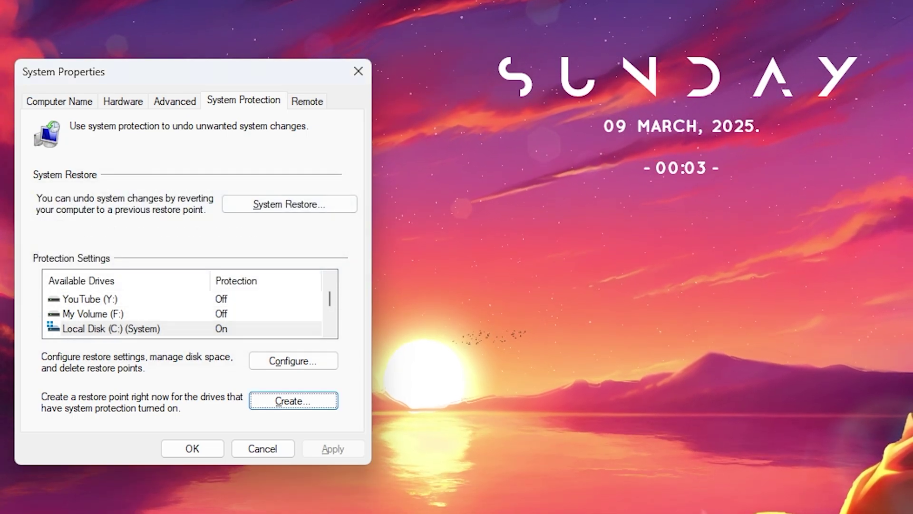
click(358, 71)
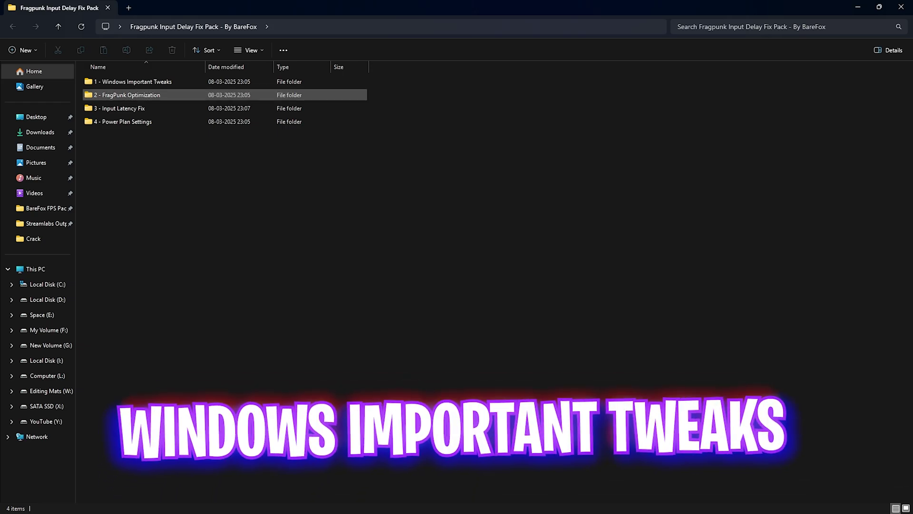
Look through the registry files in the "1 - Windows Important Tweaks" folder and its Revert Registries subfolder.
double_click(133, 82)
click(136, 95)
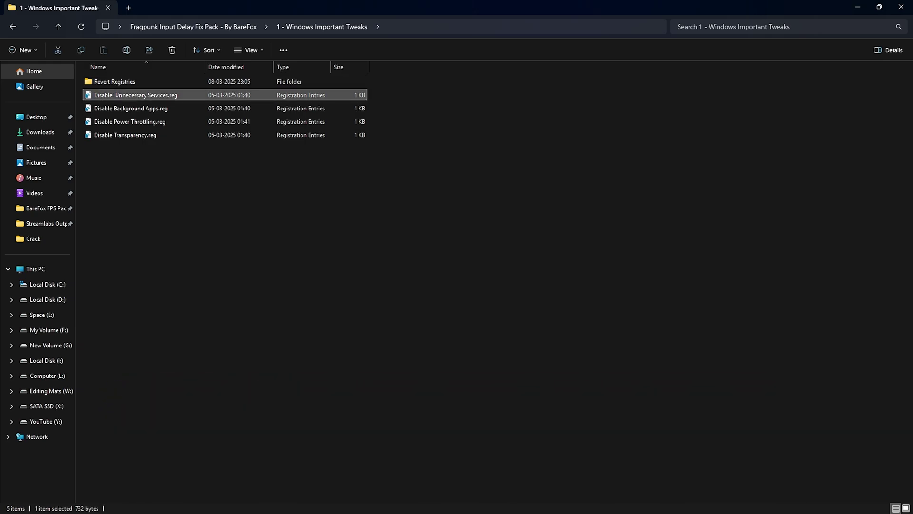
click(136, 108)
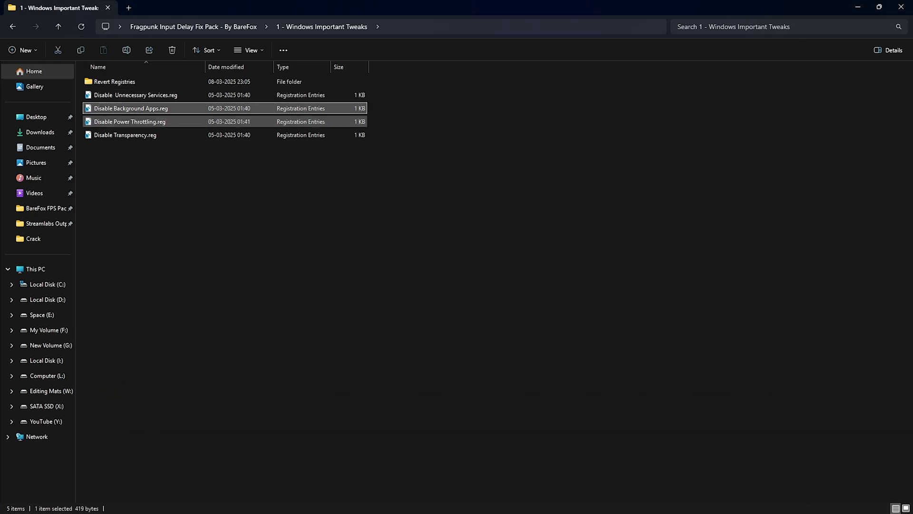
click(135, 121)
click(136, 135)
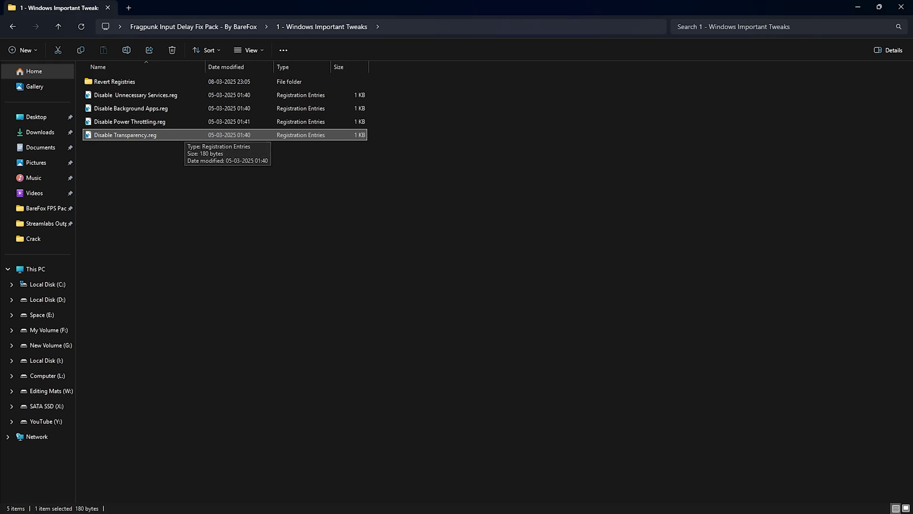
drag(155, 173, 138, 87)
click(151, 173)
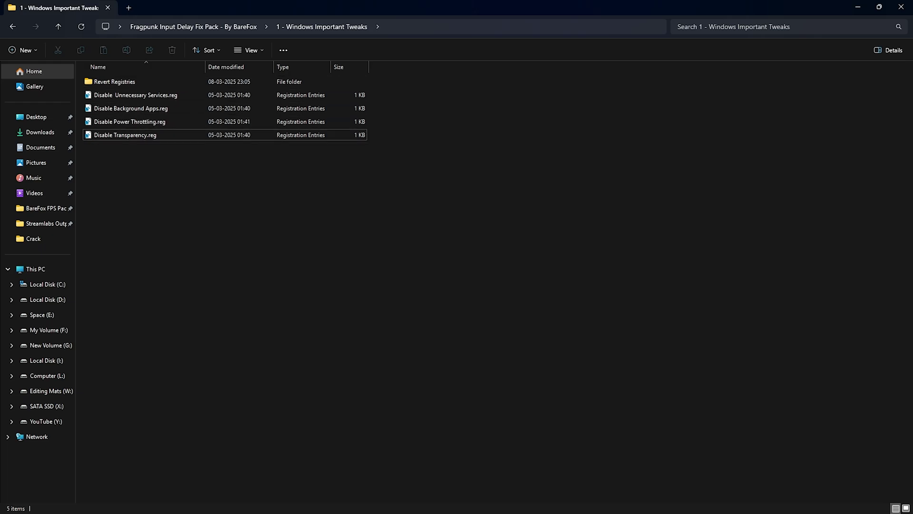
click(116, 82)
double_click(115, 81)
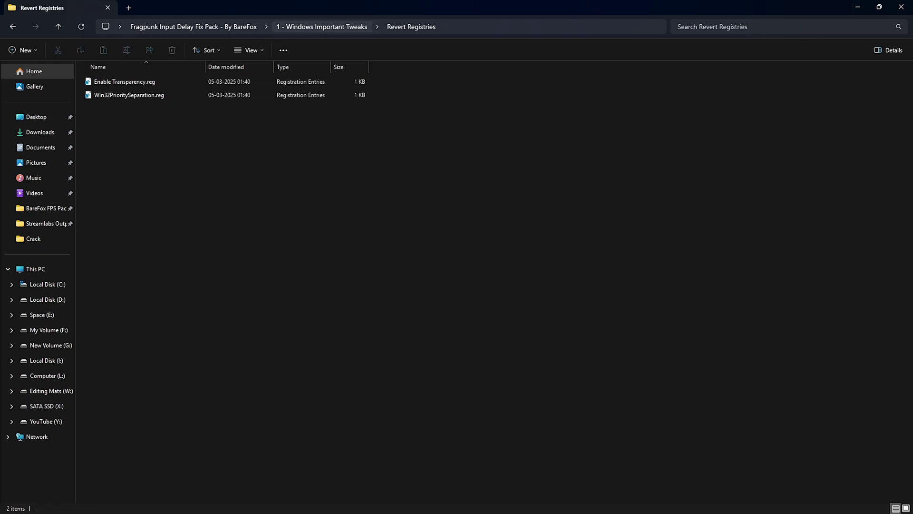
Return to the fix pack folder and review the priority registry files in "2 - FragPunk Optimization".
click(194, 27)
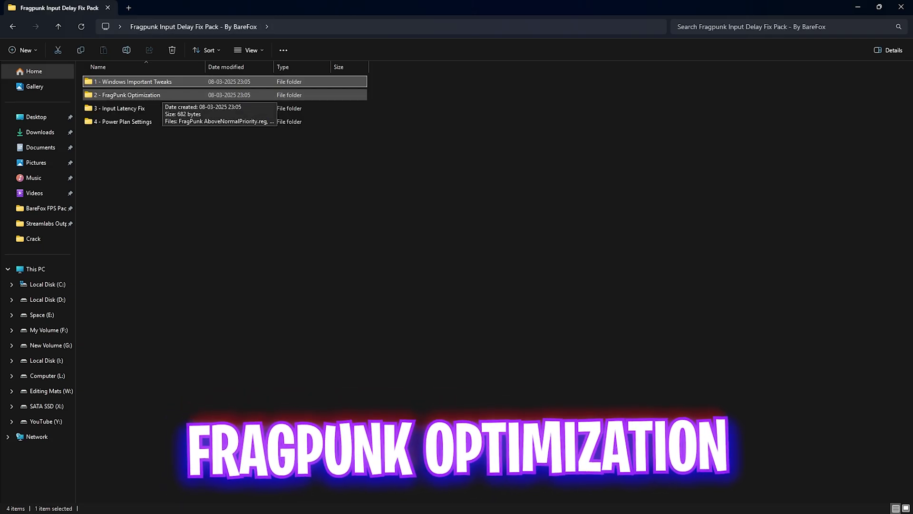
double_click(157, 95)
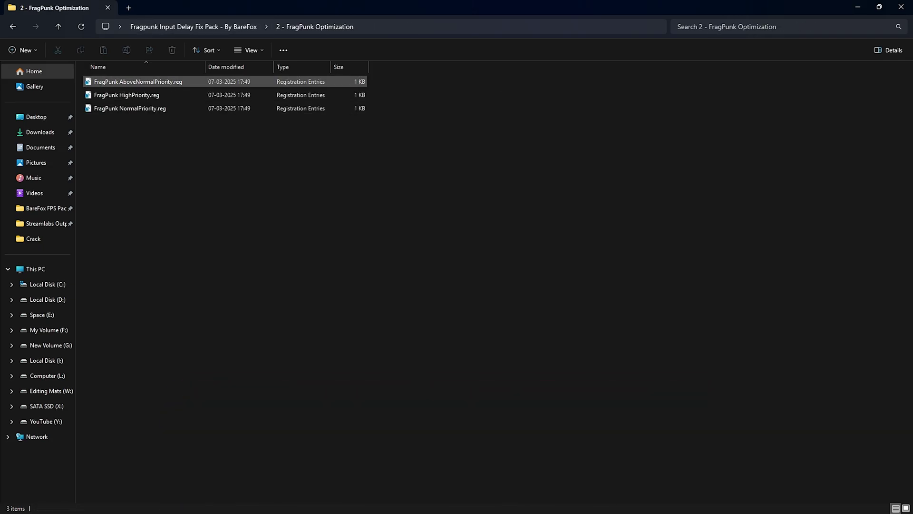
click(129, 108)
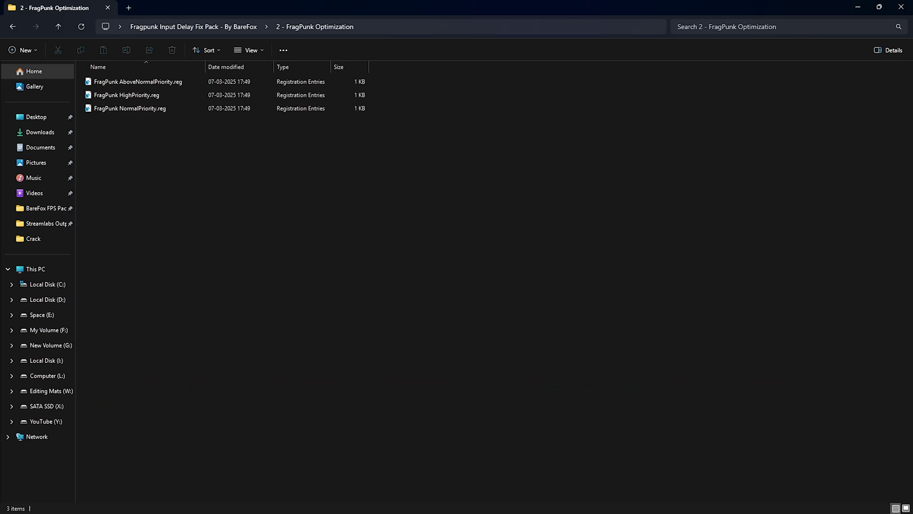
Open the Keyboard Latency Fix folder inside "3 - Input Latency Fix" and review its five keyboard buffer registry files.
click(194, 26)
double_click(125, 109)
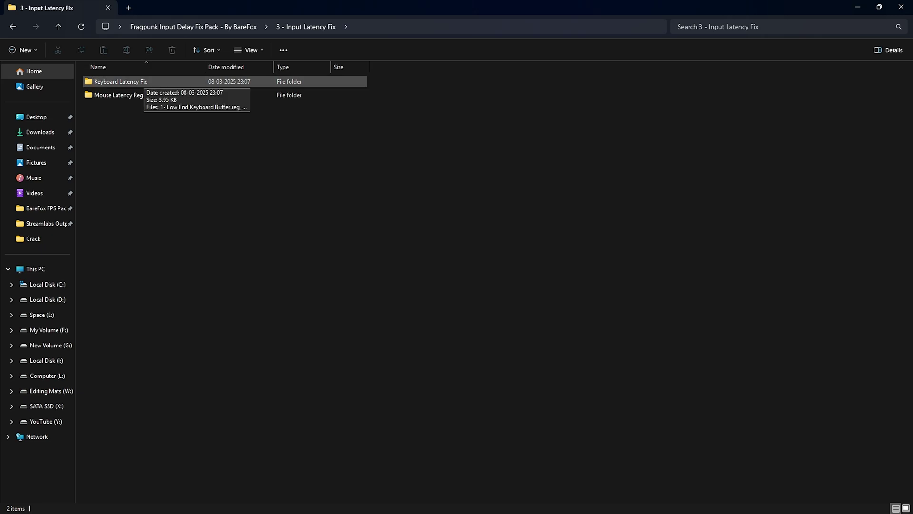
double_click(142, 81)
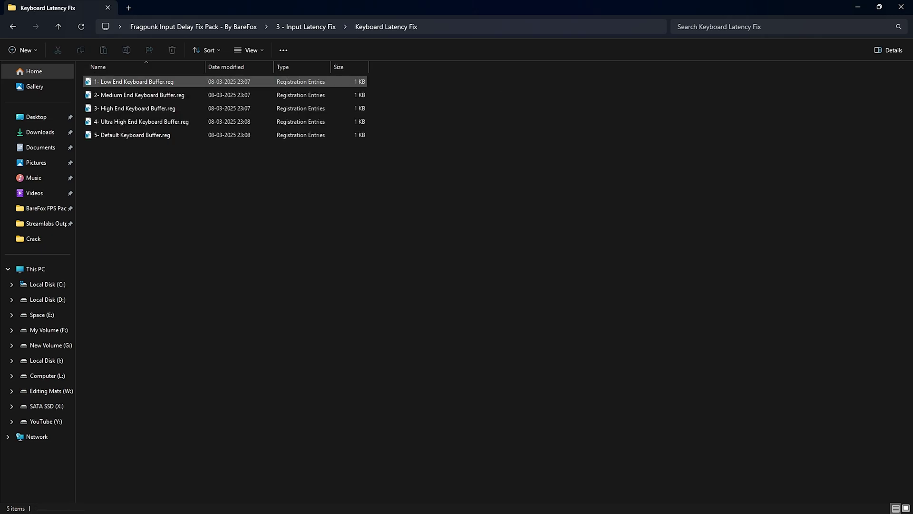
drag(142, 187, 159, 80)
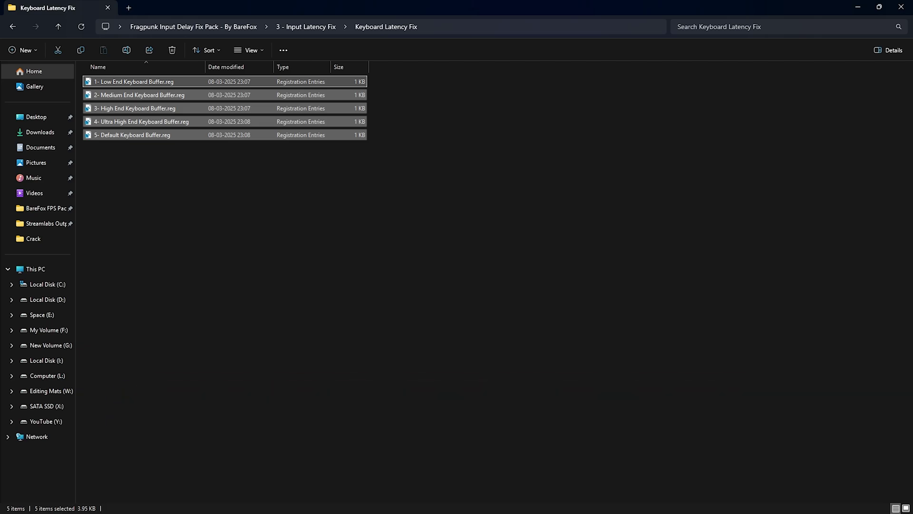
Go to the Mouse Latency Registries folder and open Fix Mouse Curve.reg in Notepad to examine its mouse settings.
click(305, 27)
key(Down)
key(Return)
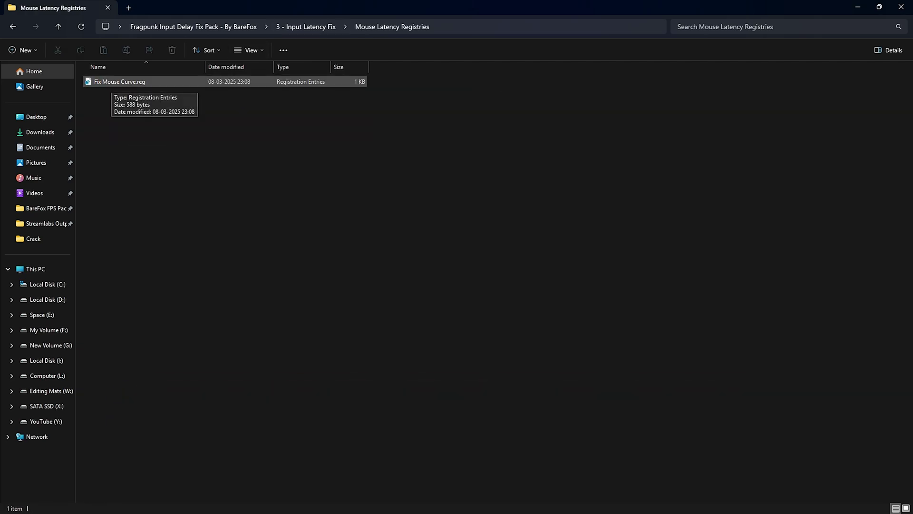
click(112, 83)
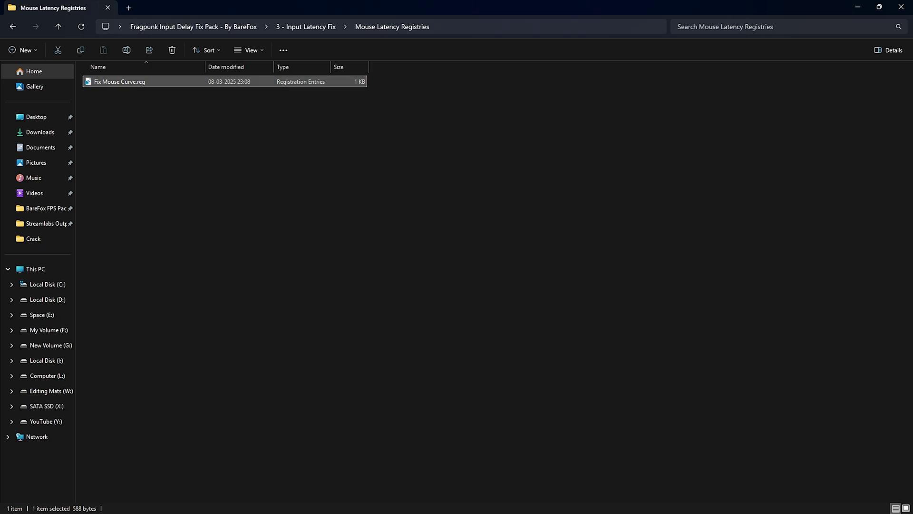
right_click(133, 84)
click(162, 230)
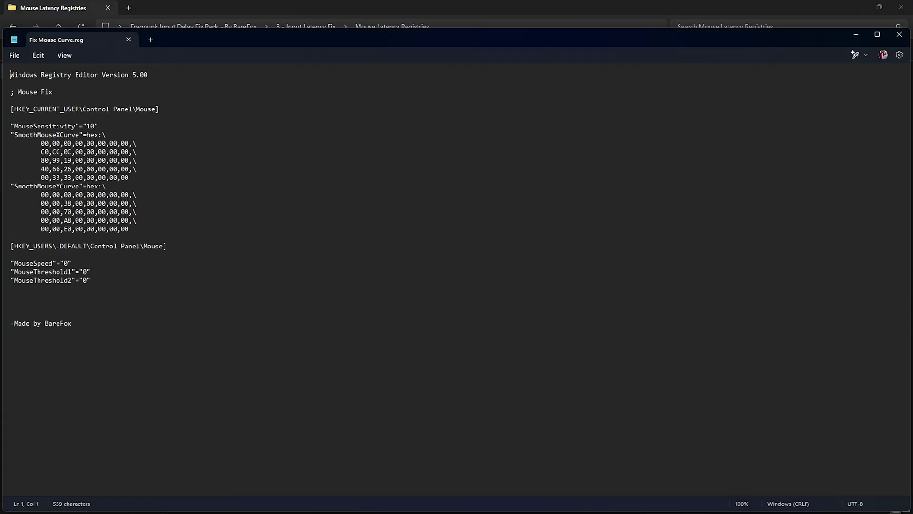
Examine the MouseSensitivity value and the SmoothMouseXCurve and SmoothMouseYCurve data in Fix Mouse Curve.reg, and close Notepad.
drag(87, 126, 94, 127)
drag(41, 144, 137, 144)
click(137, 144)
drag(40, 195, 114, 221)
click(113, 229)
click(899, 35)
Go to the fix pack's "4 - Power Plan Settings" folder and review the Ultimate Performance import script in Notepad.
click(214, 27)
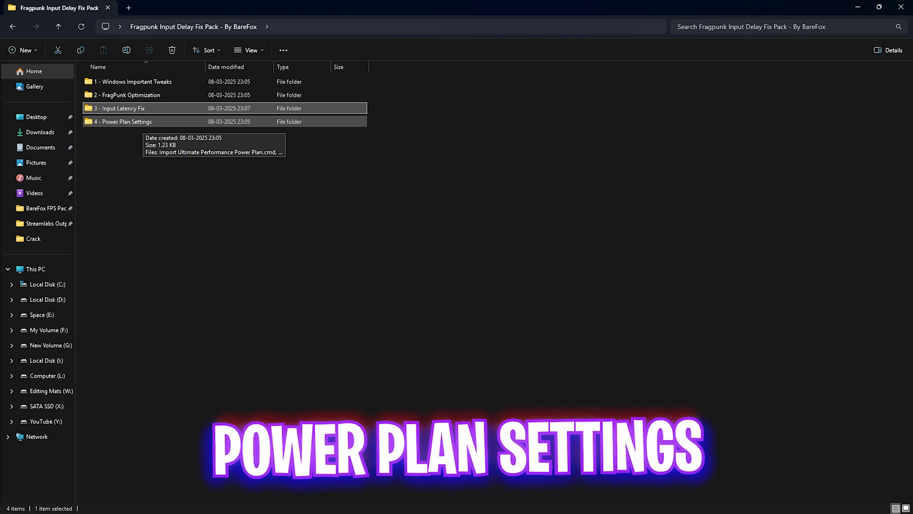
double_click(142, 123)
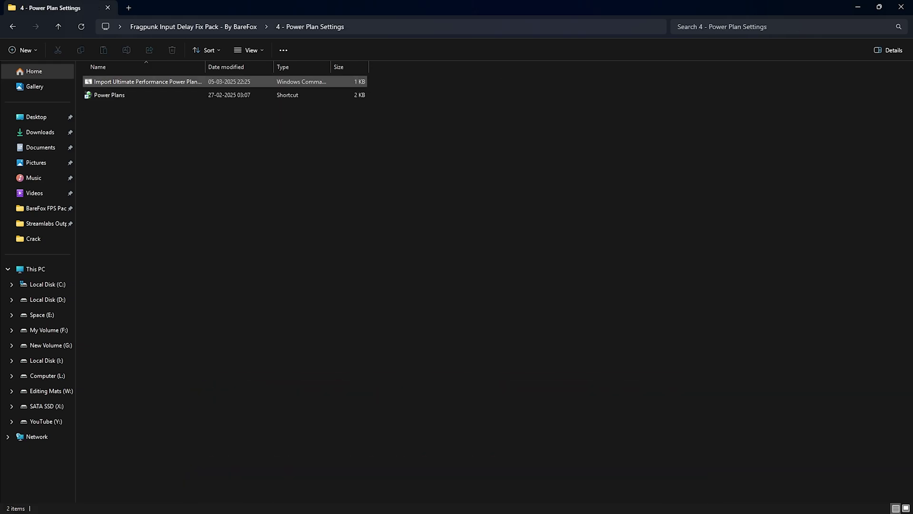
click(143, 82)
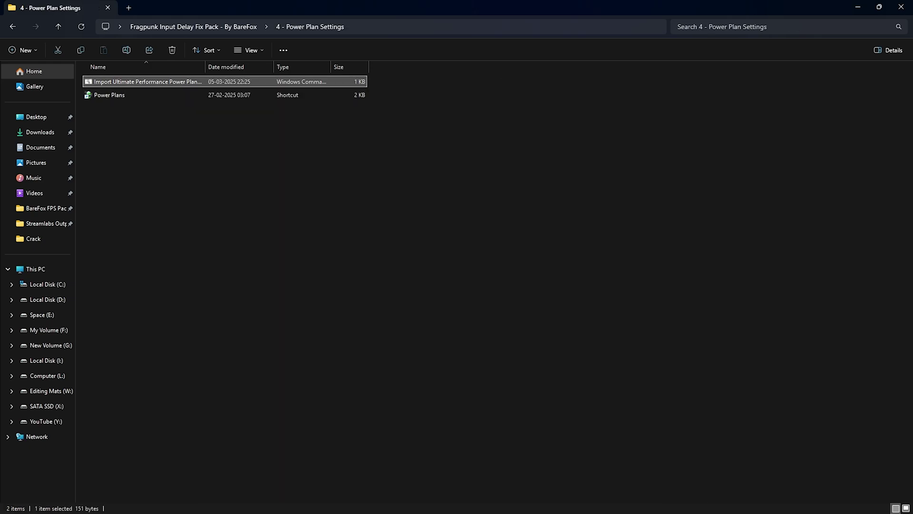
right_click(158, 82)
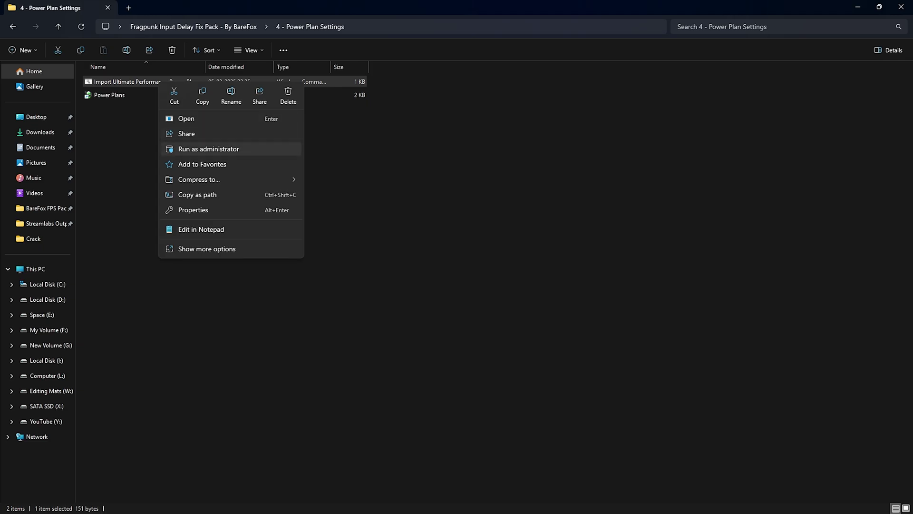
click(201, 230)
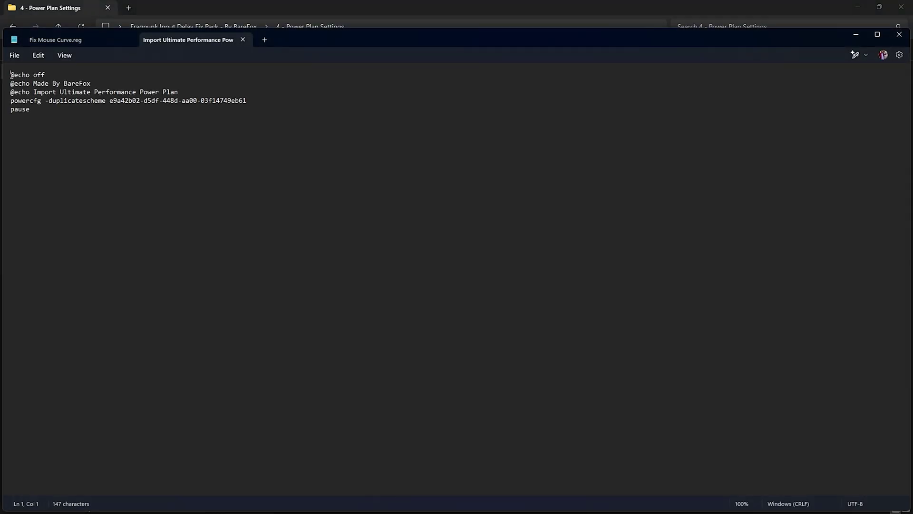
key(alt+F4)
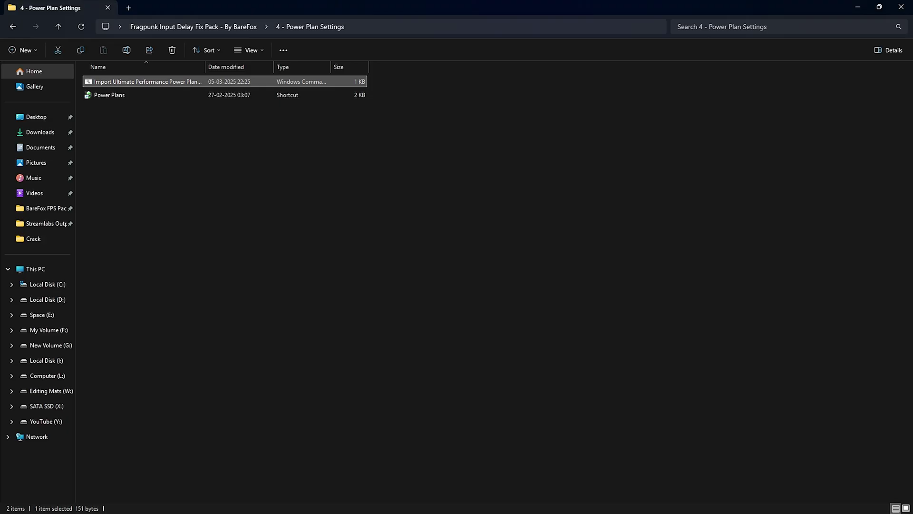
Run Import Ultimate Performance Power Plan.cmd as administrator despite the SmartScreen block, and make sure Ultimate Performance is selected in Power Options.
right_click(172, 84)
click(214, 152)
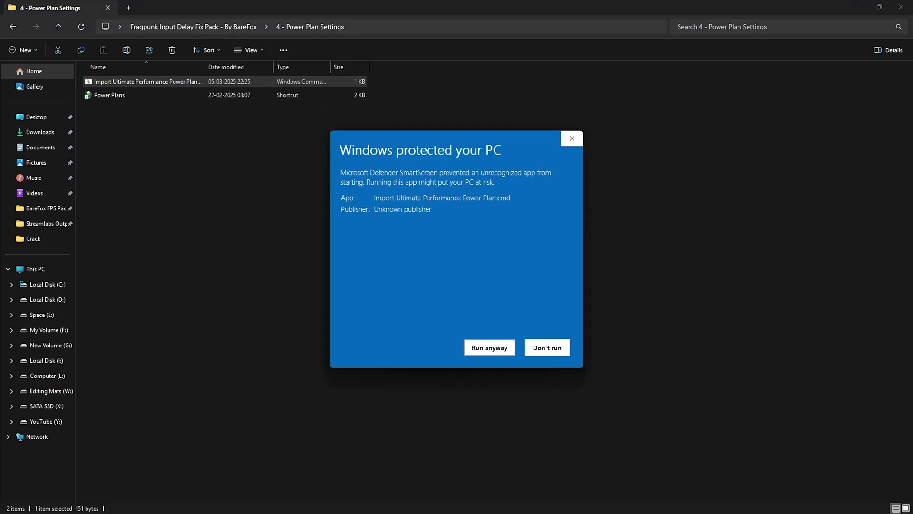
click(489, 347)
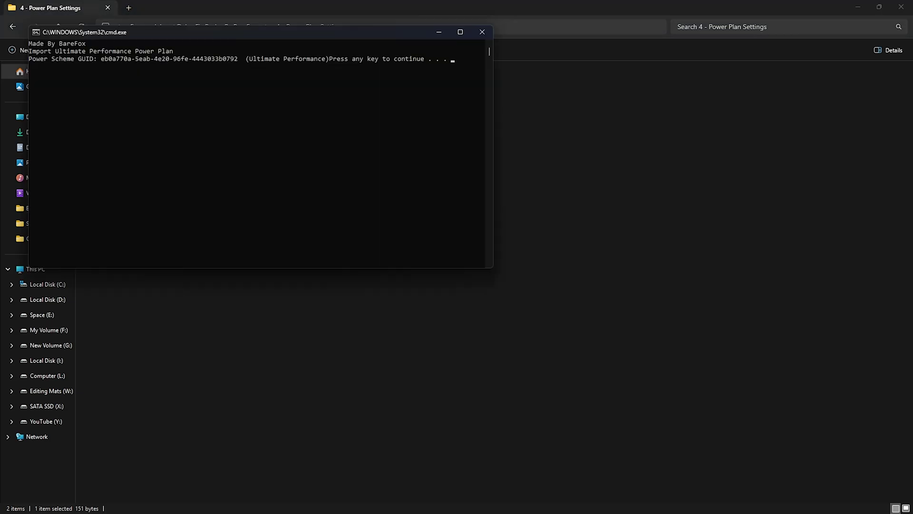
key(Return)
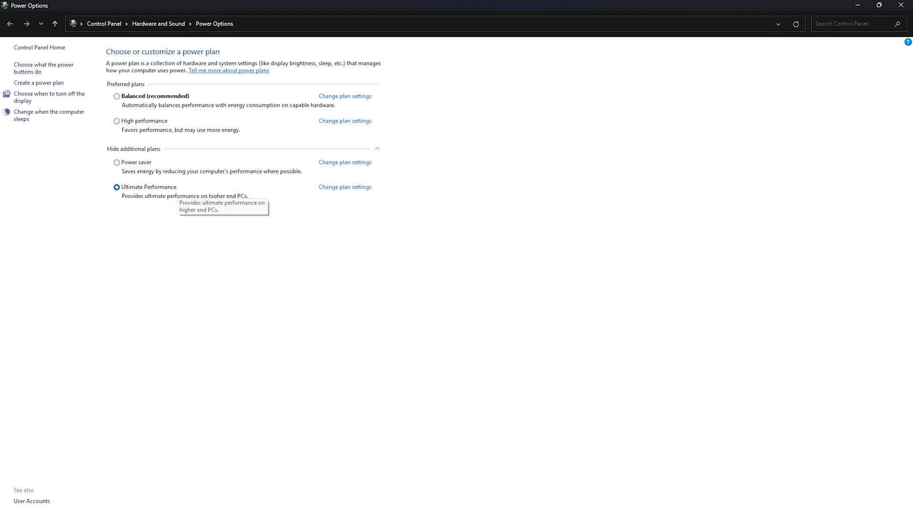
click(901, 5)
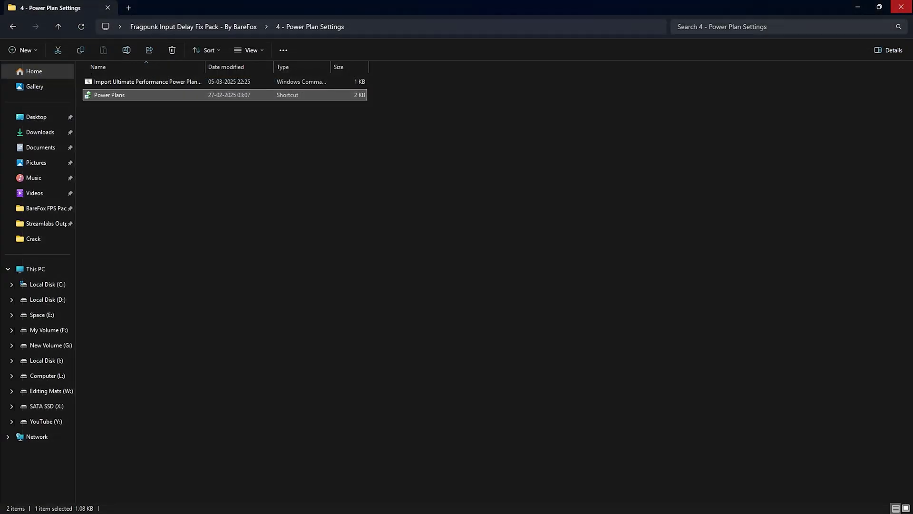
click(405, 156)
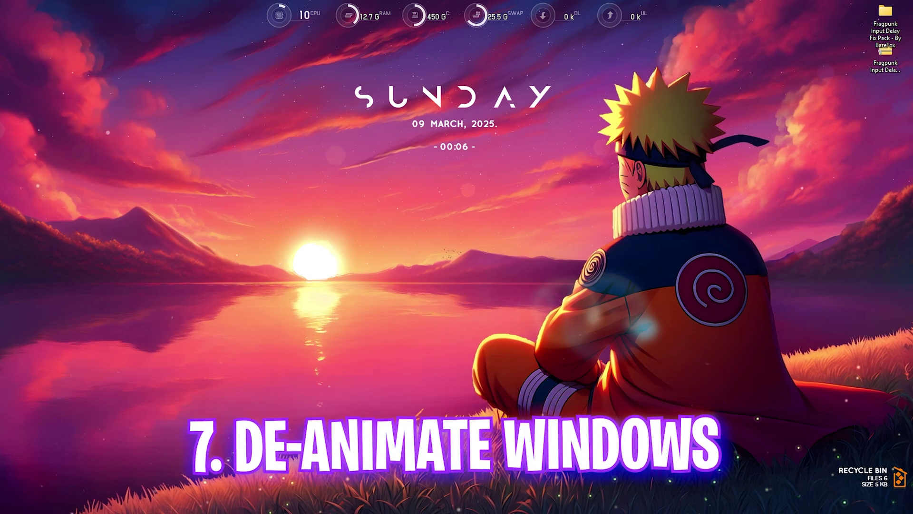
Search Windows for "adjus" and open the setting for adjusting the appearance and performance of Windows.
key(super)
text(ad)
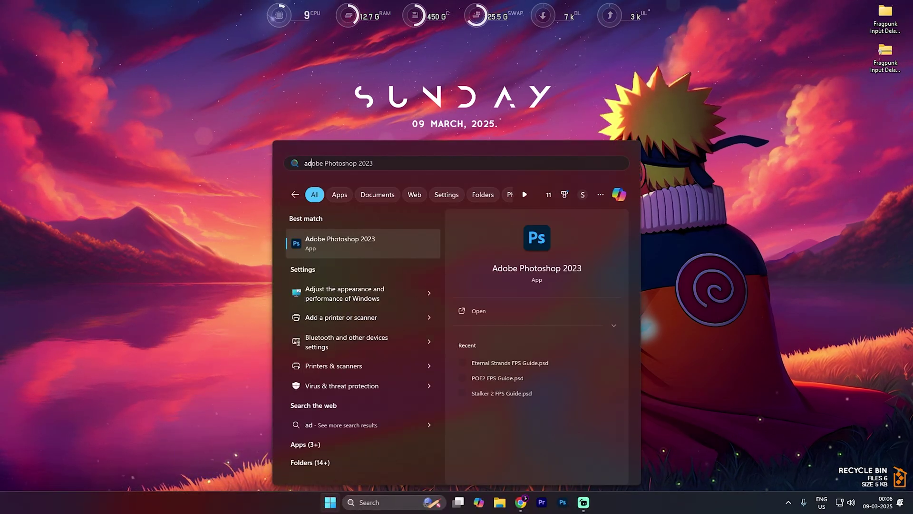
text(jus)
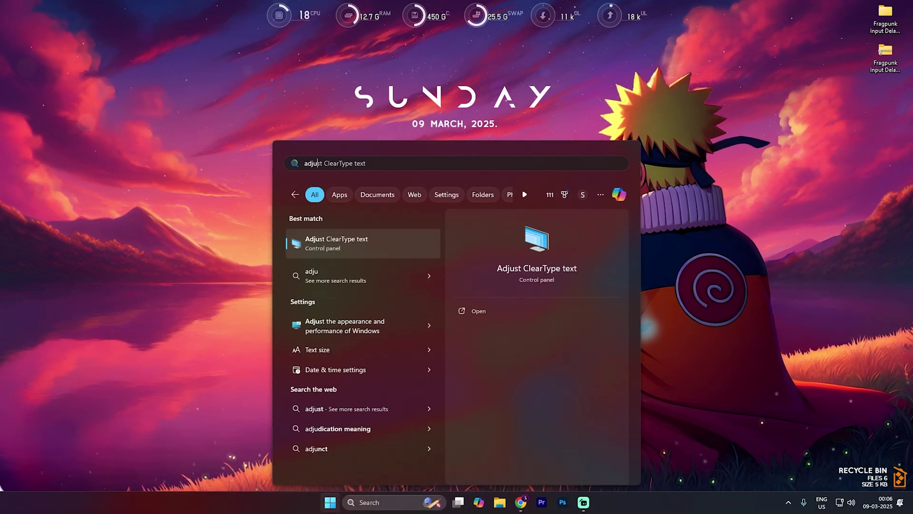
key(Down)
key(Down)
key(Return)
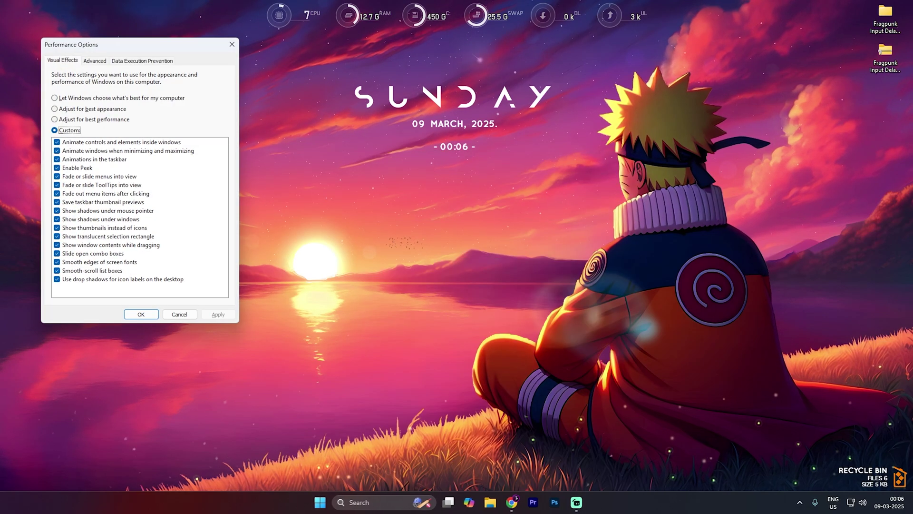
Adjust visual effects for best performance, re-enable only taskbar thumbnail previews, thumbnails instead of icons, window contents while dragging and smooth font edges, and apply.
key(Up)
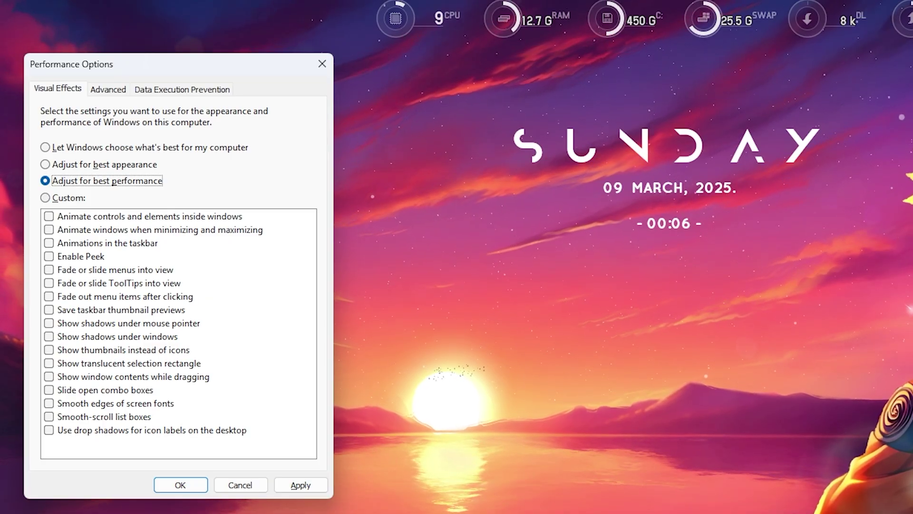
click(49, 310)
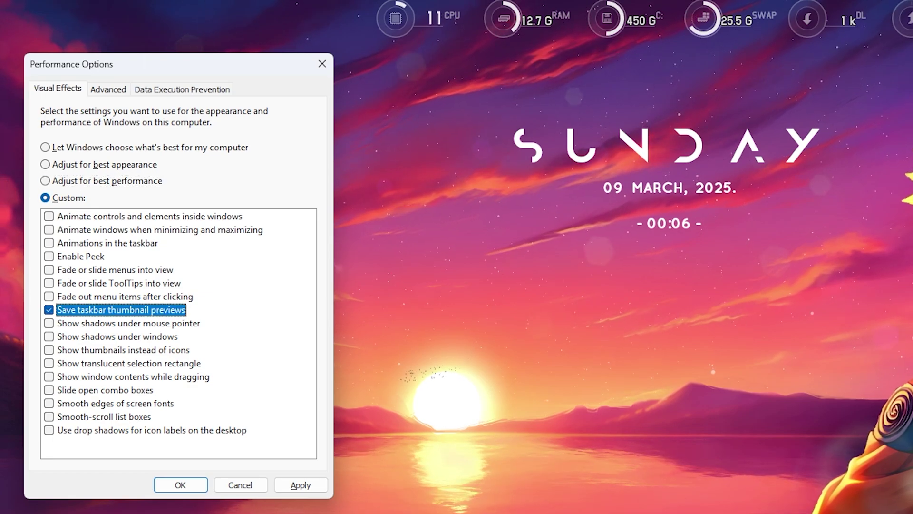
click(49, 349)
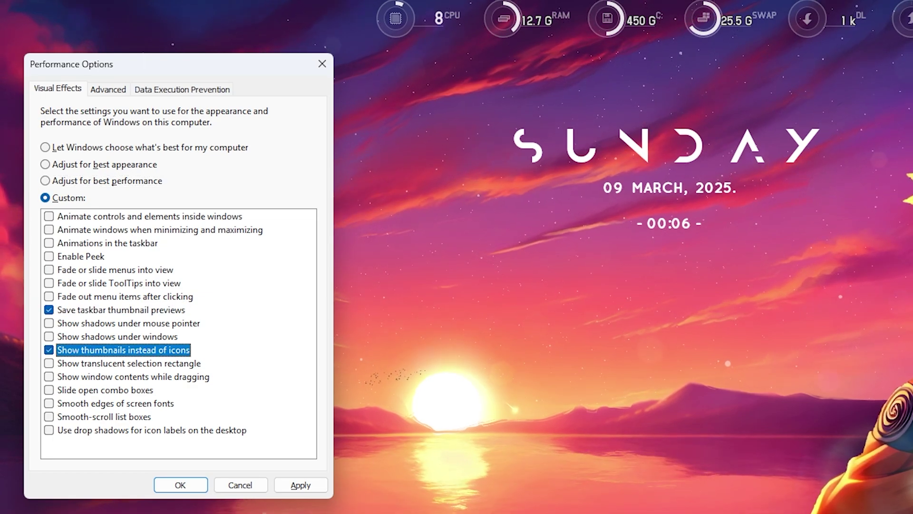
click(49, 376)
click(48, 404)
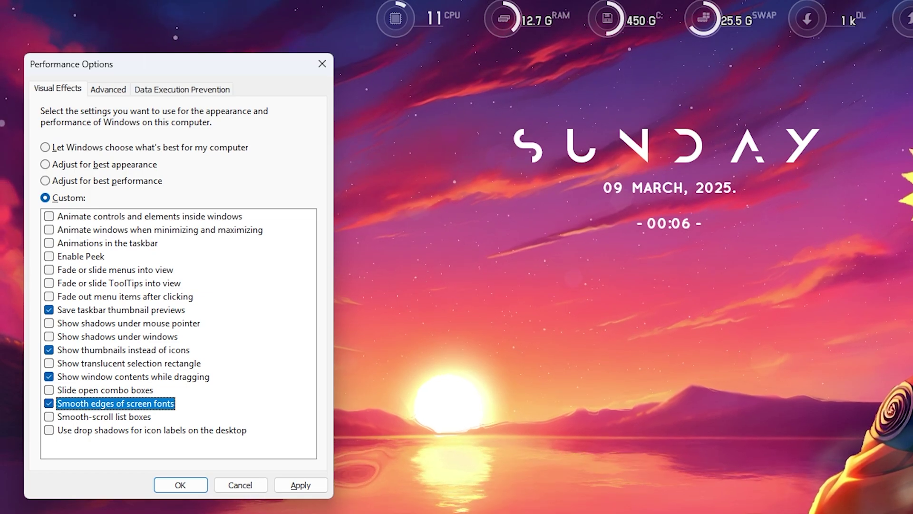
click(301, 484)
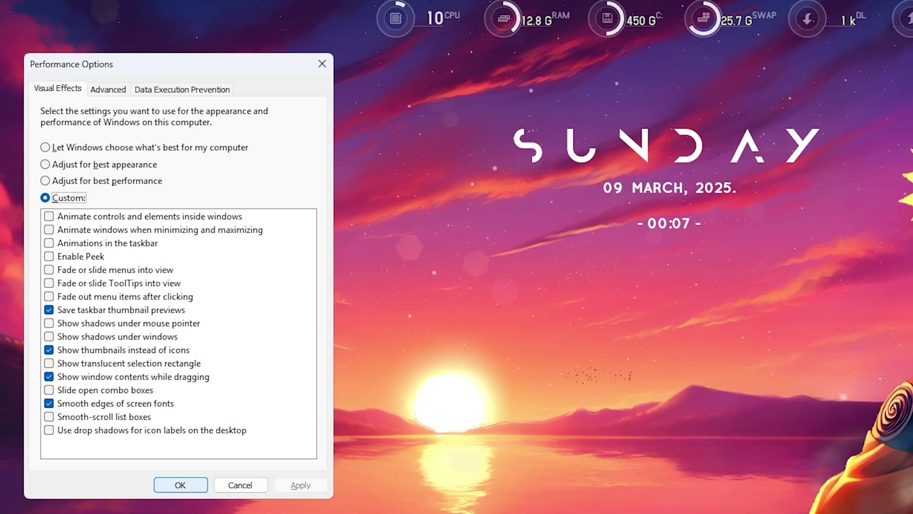
click(181, 485)
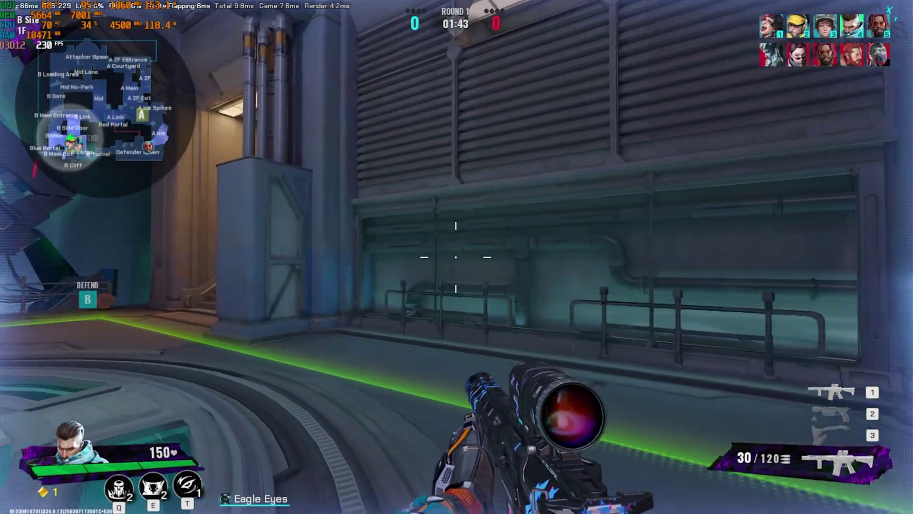
key(w)
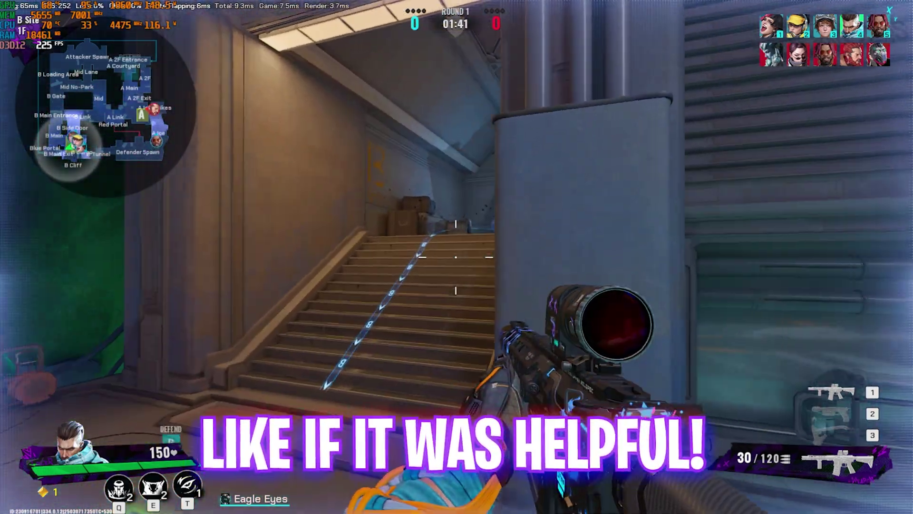
key(a)
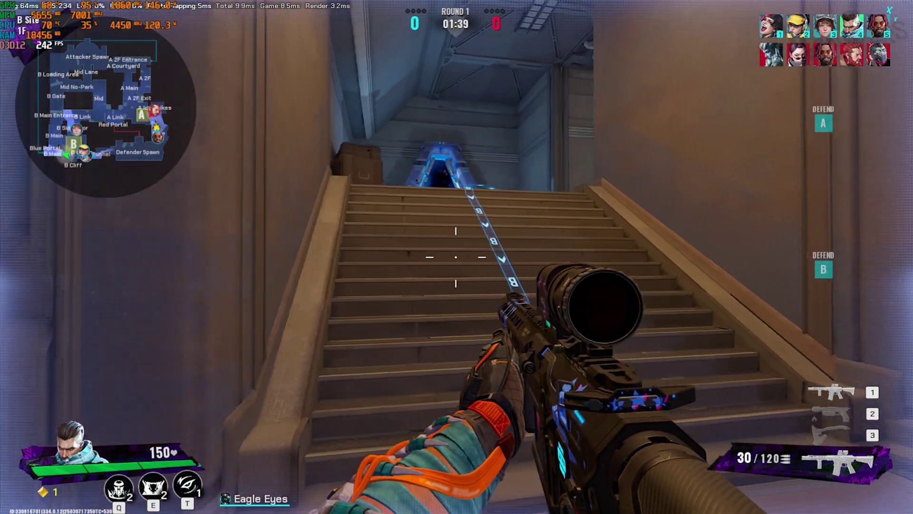
key(w)
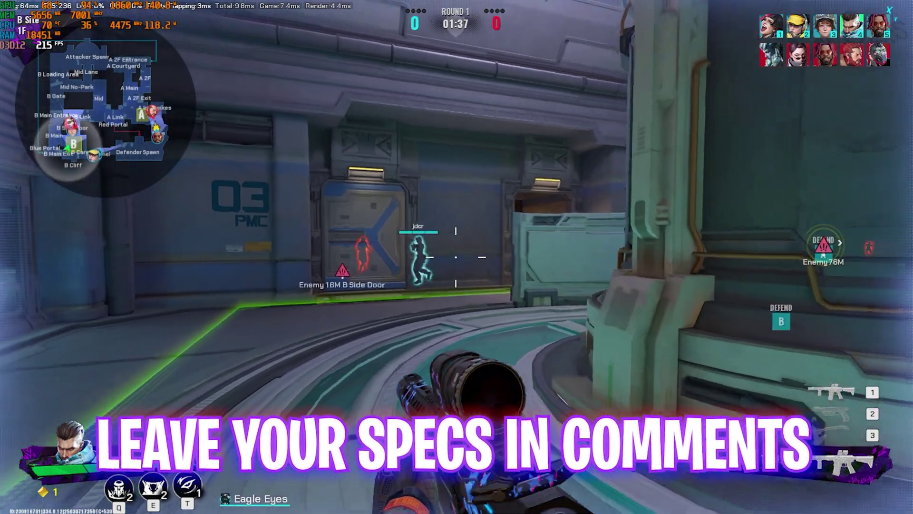
key(w)
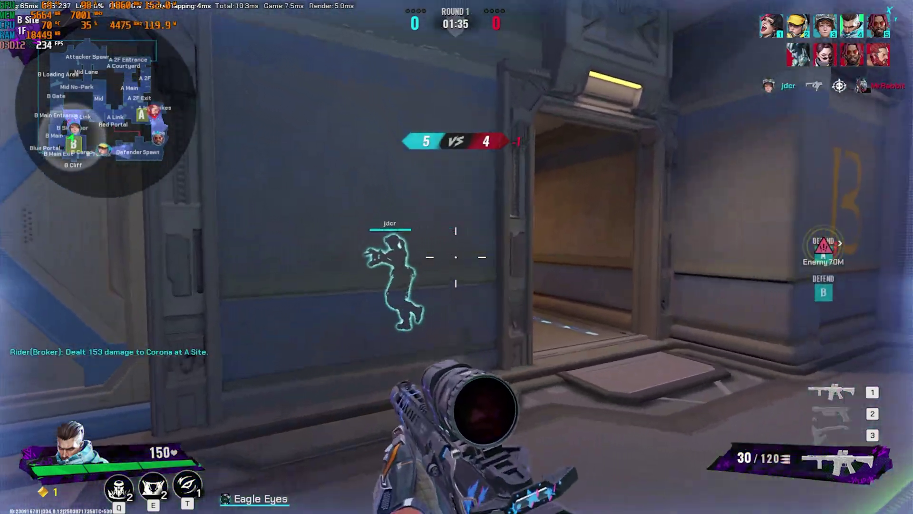
key(w)
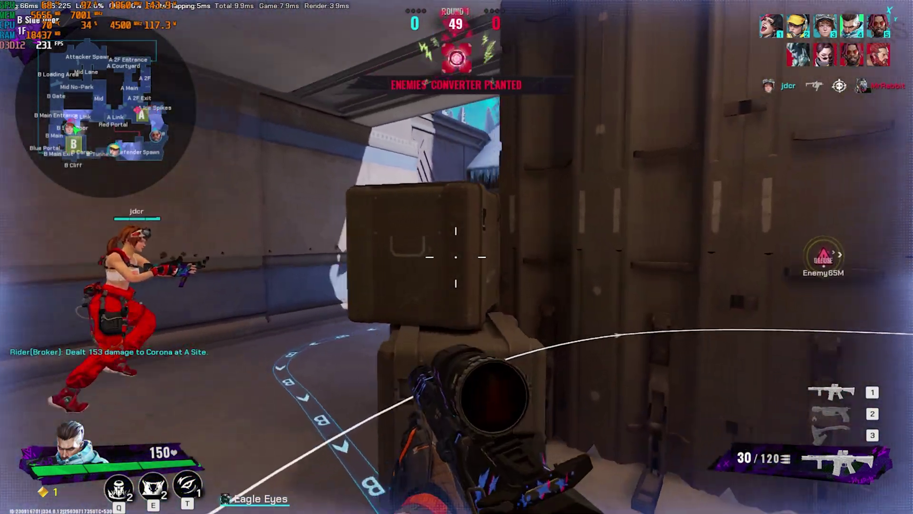
key(w)
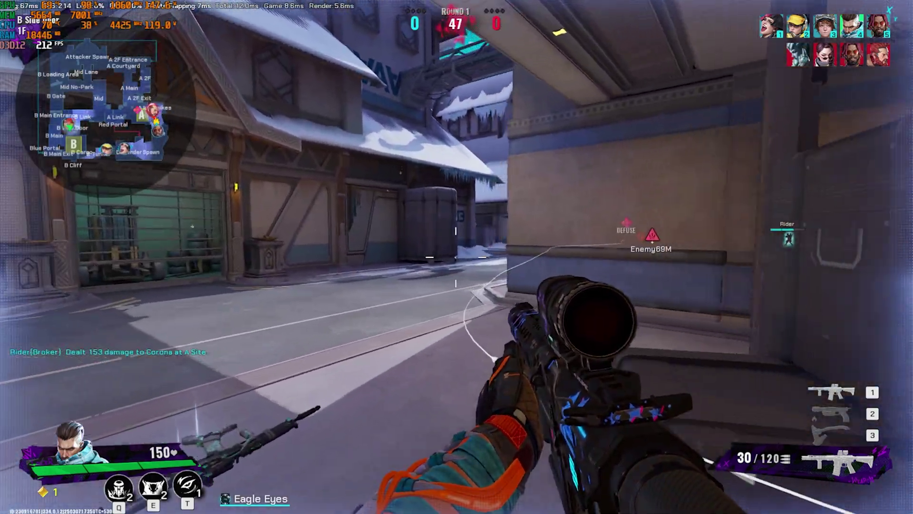